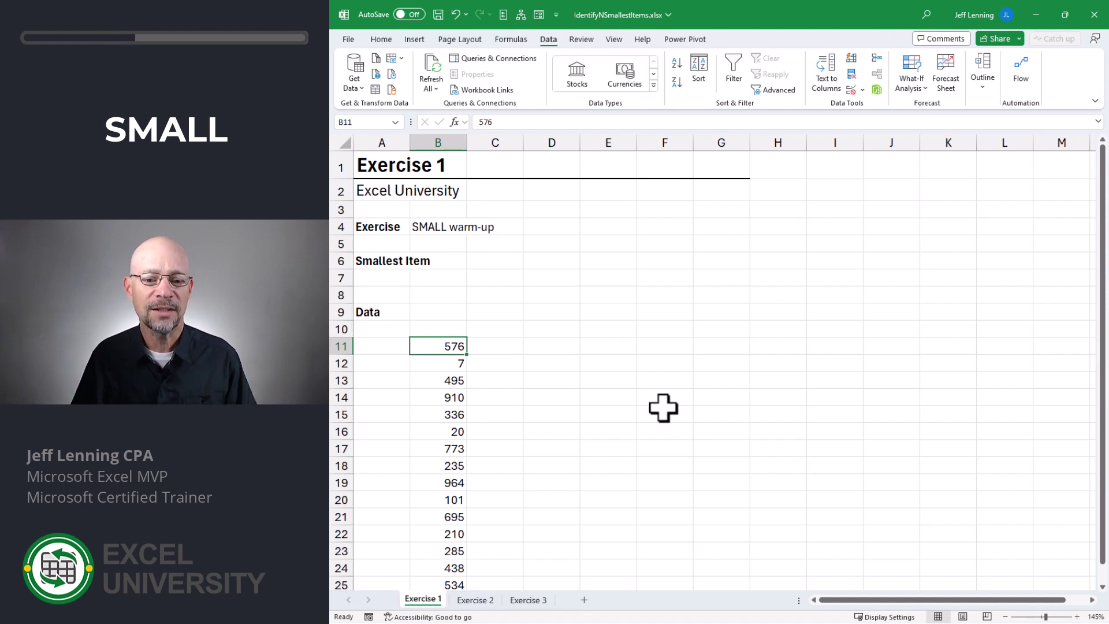
- In B7 start a SMALL formula using B11:B25 as the array
mouse_move(449, 278)
left_mouse_down()
mouse_move(453, 290)
mouse_move(453, 278)
left_mouse_up()
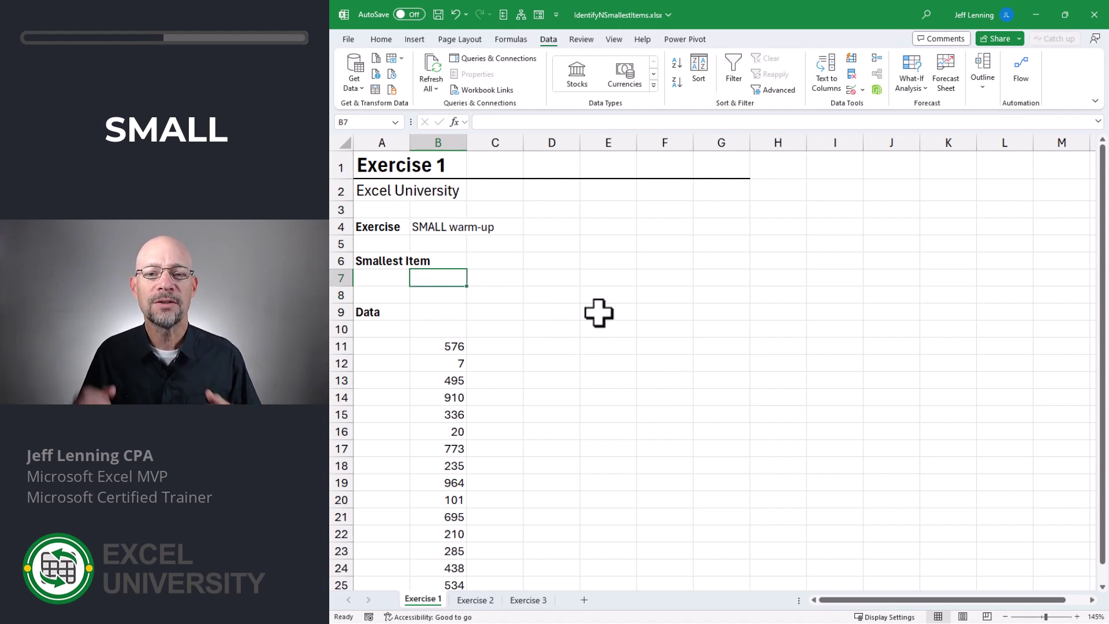
type("=sma")
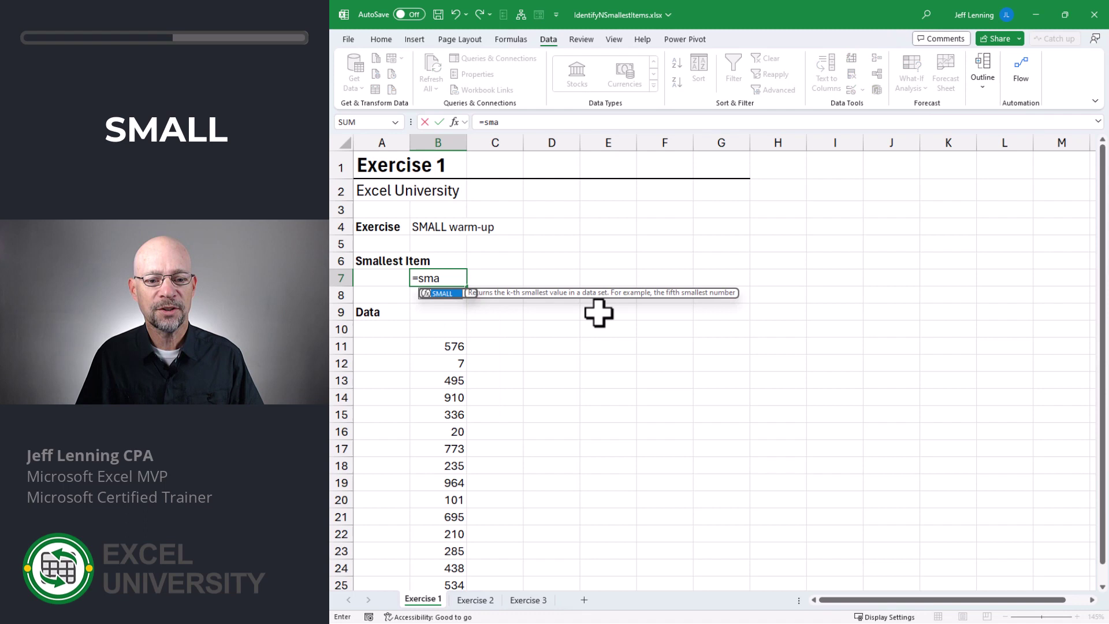
key("Tab")
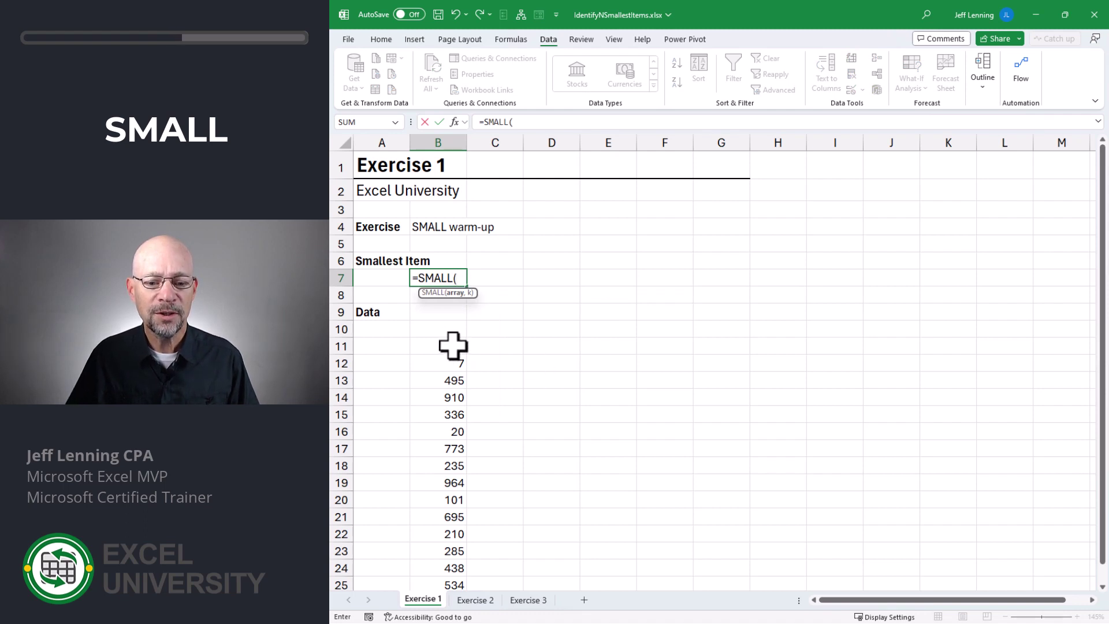
left_click_drag(448, 347, 448, 577)
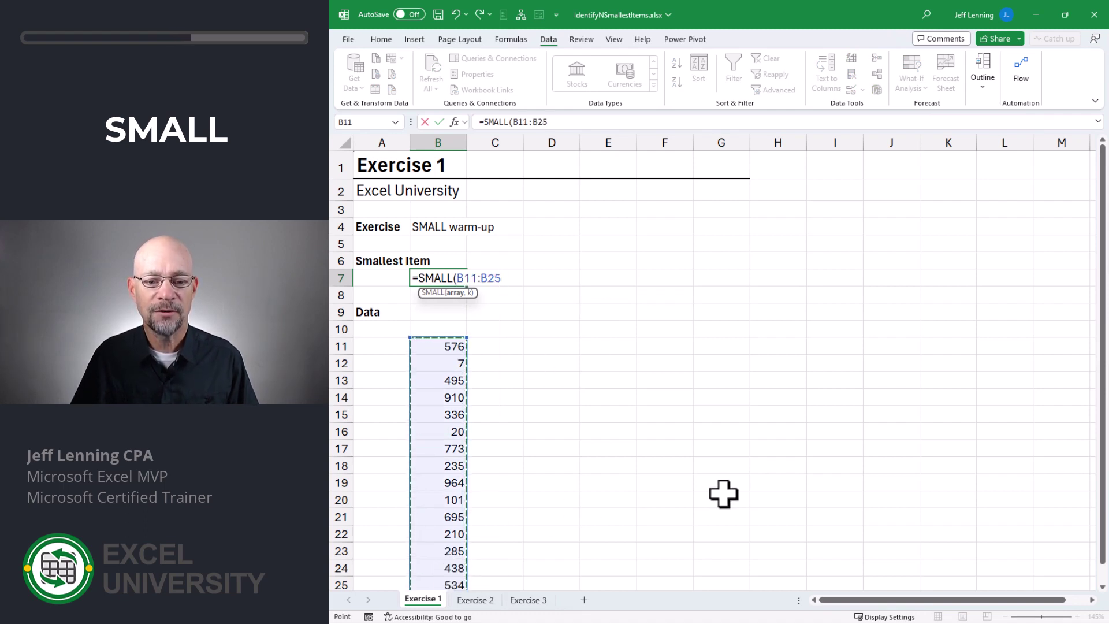
type(",")
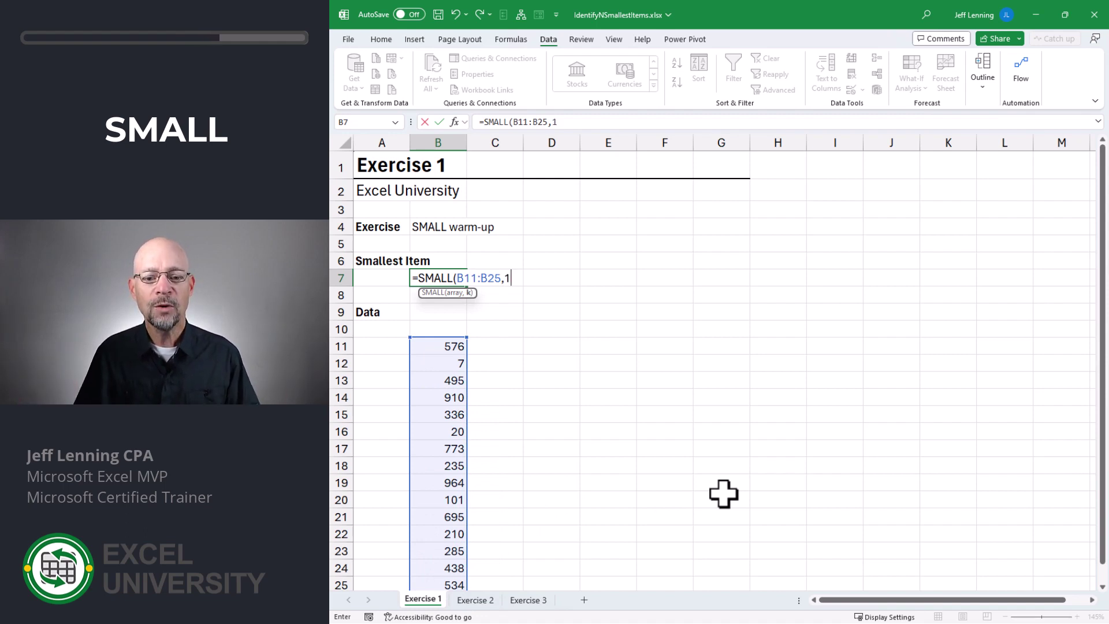
- Try k values 2 and 3, then finish =SMALL(B11:B25,1) to return 7
type("1")
key("BackSpace")
type("2")
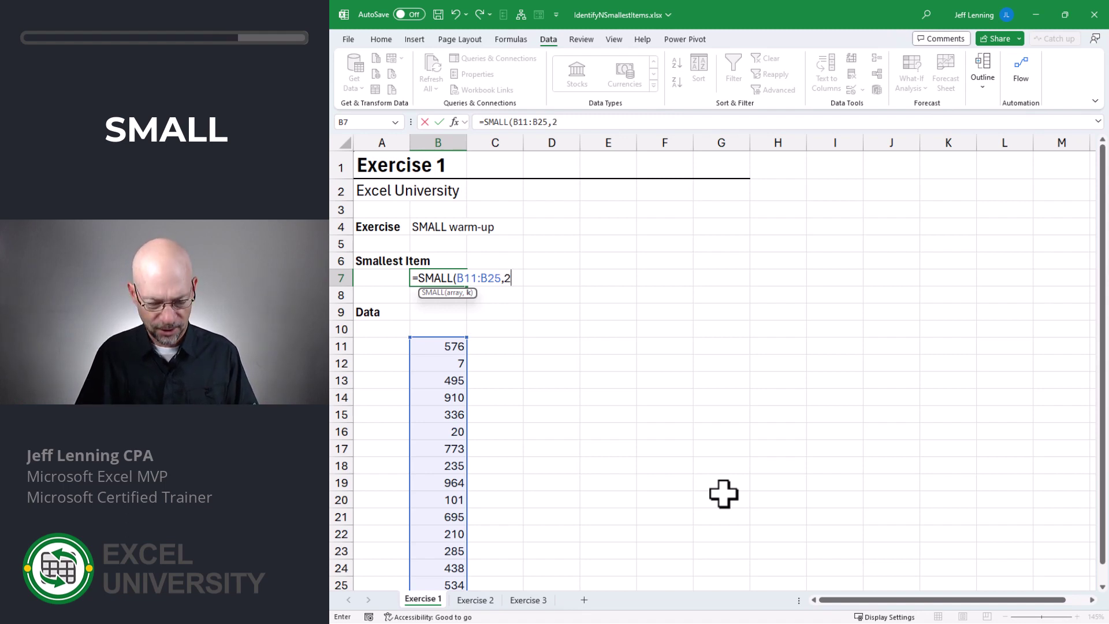
key("BackSpace")
type("3")
key("BackSpace")
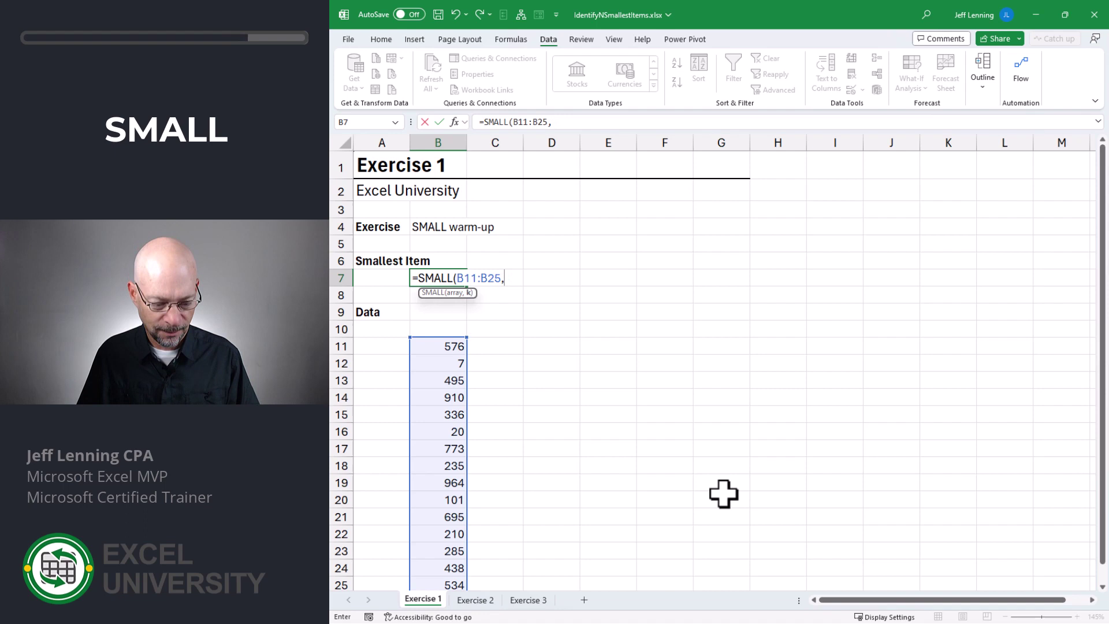
type("1)")
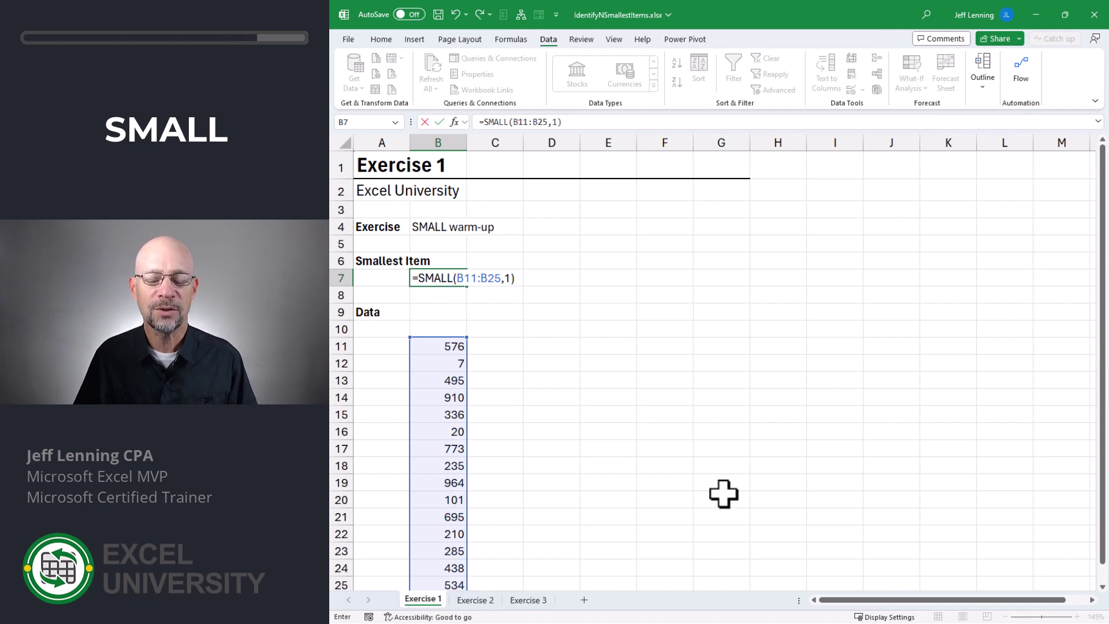
key("Return")
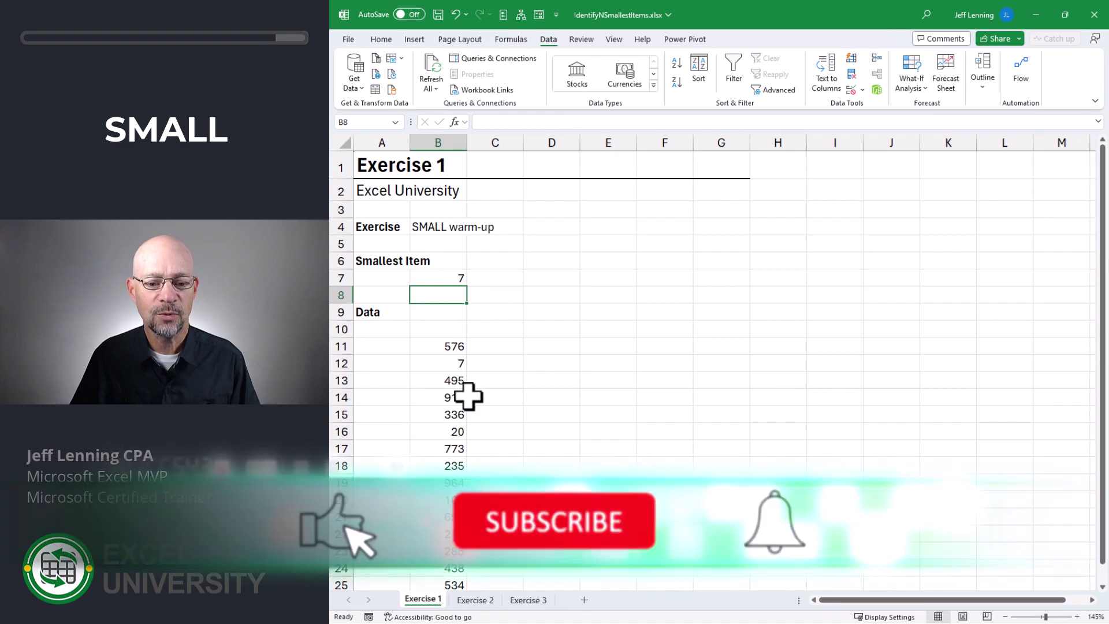
- Enter =SMALL(B11:B25,SEQUENCE(C7)) in D11, spilling the five smallest values 7, 101, 210, 235, 285
left_click(453, 277)
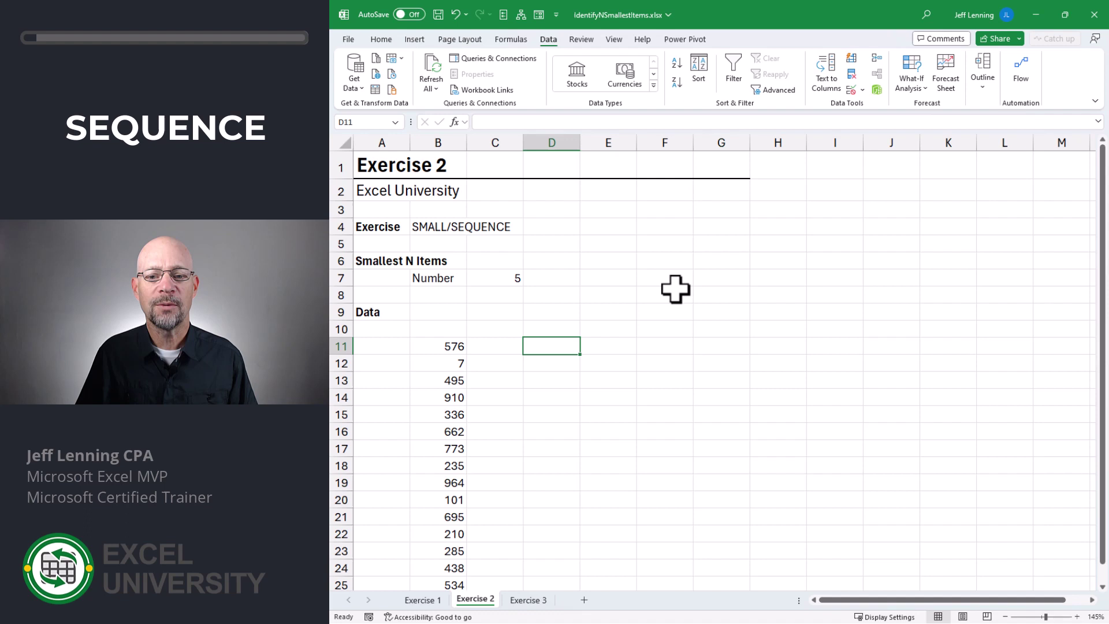
type("=small")
key("Tab")
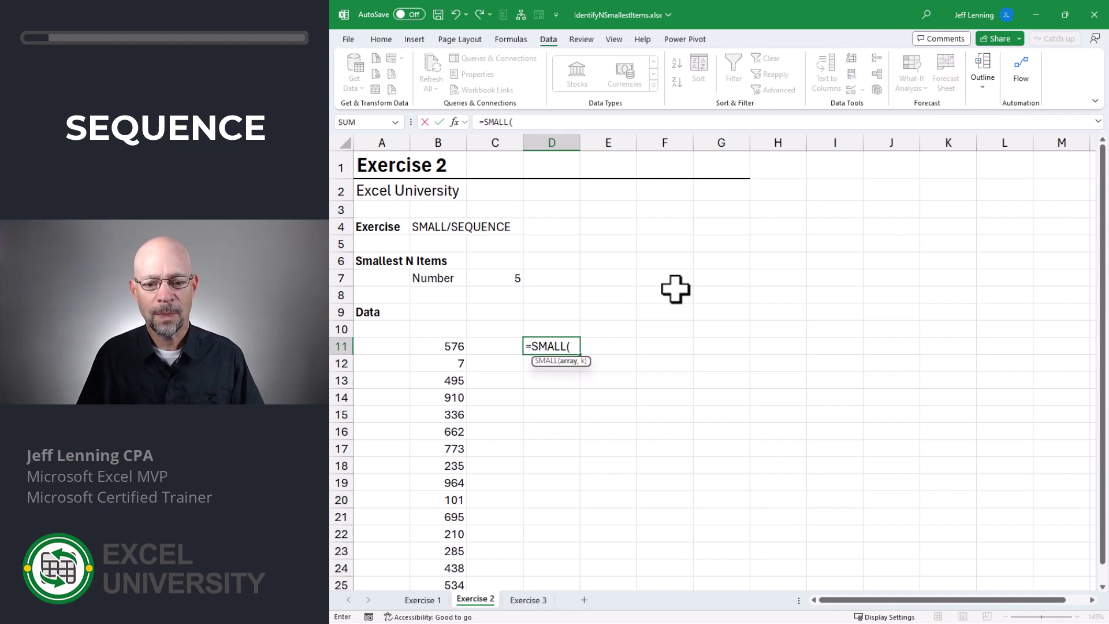
left_click_drag(453, 345, 448, 578)
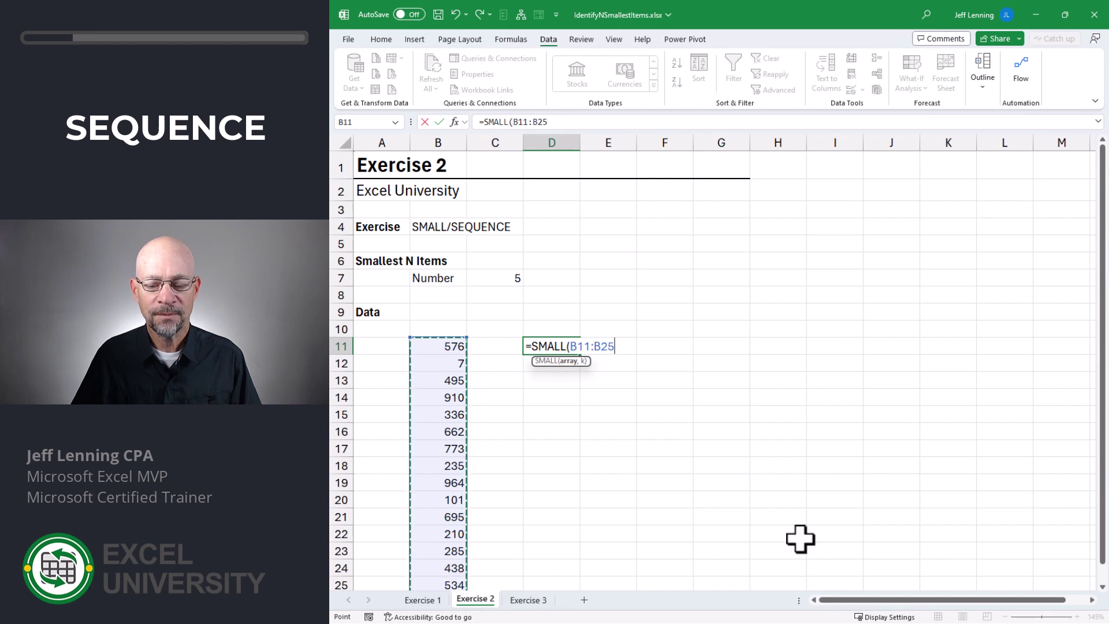
type(",")
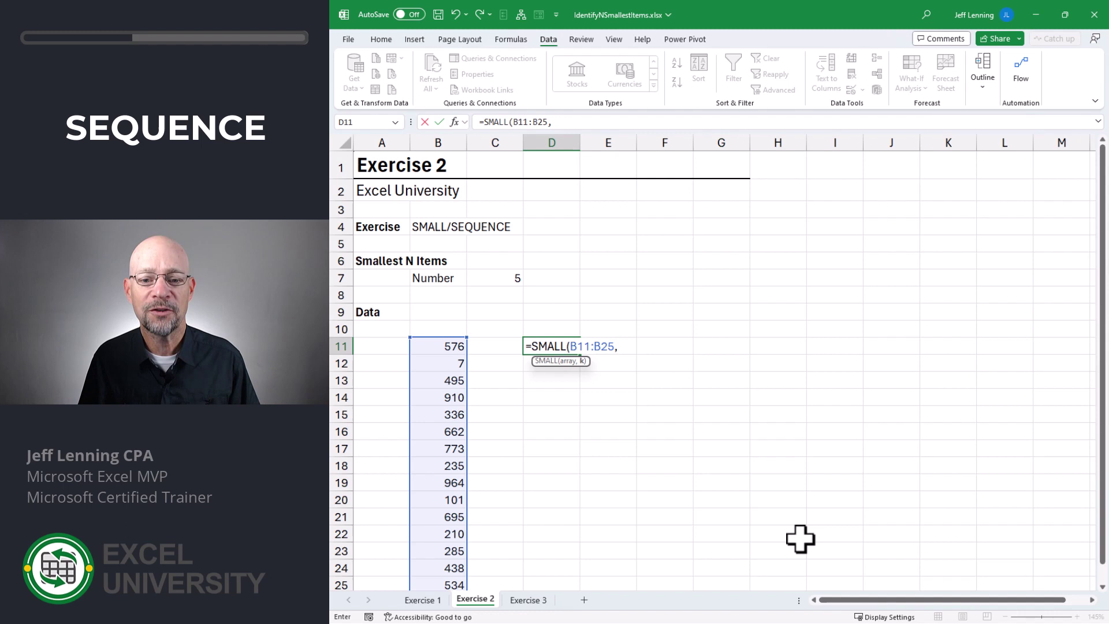
type("seq")
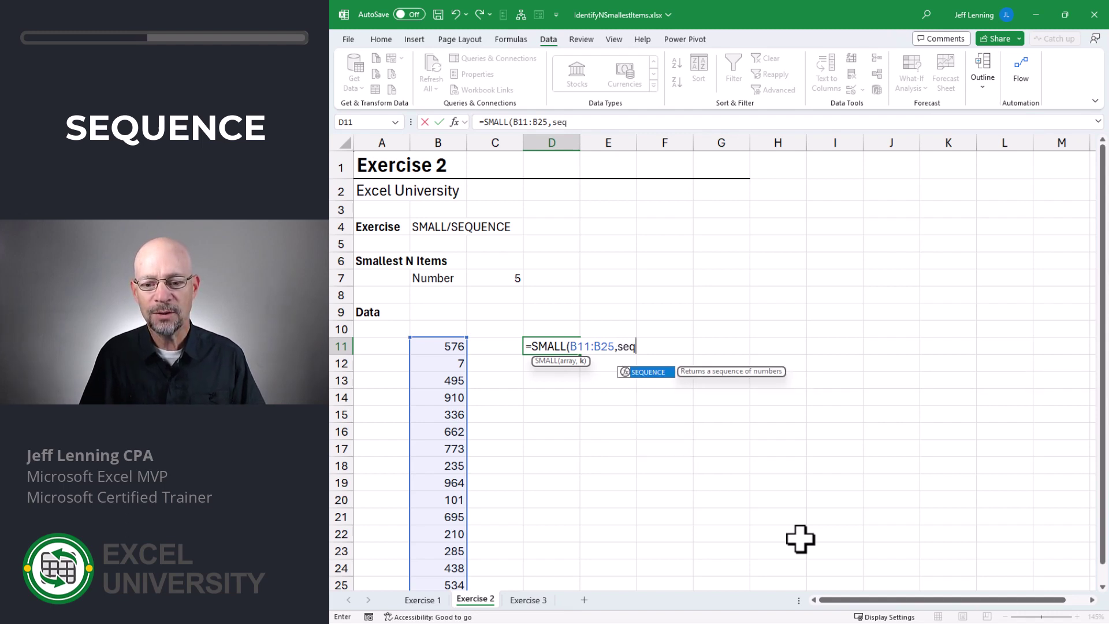
key("Tab")
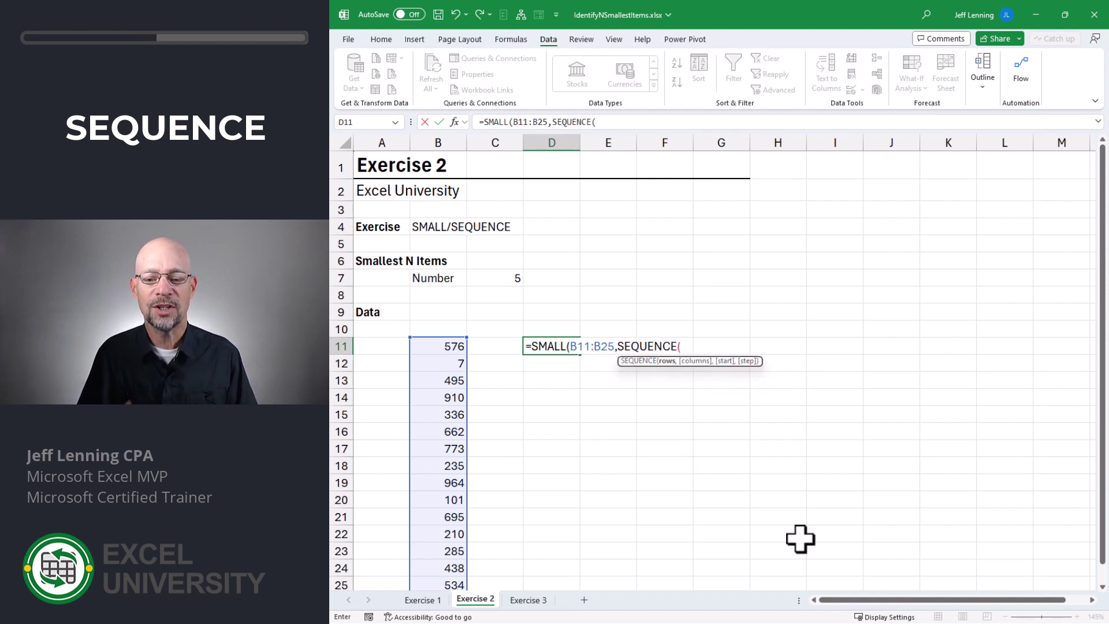
left_click(508, 278)
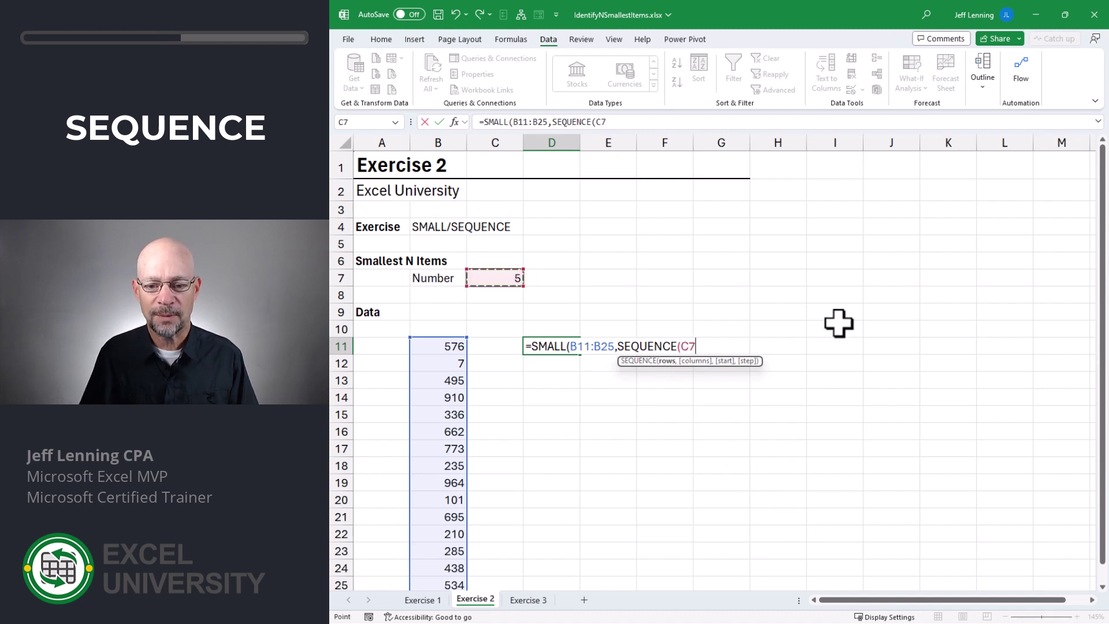
type(")")
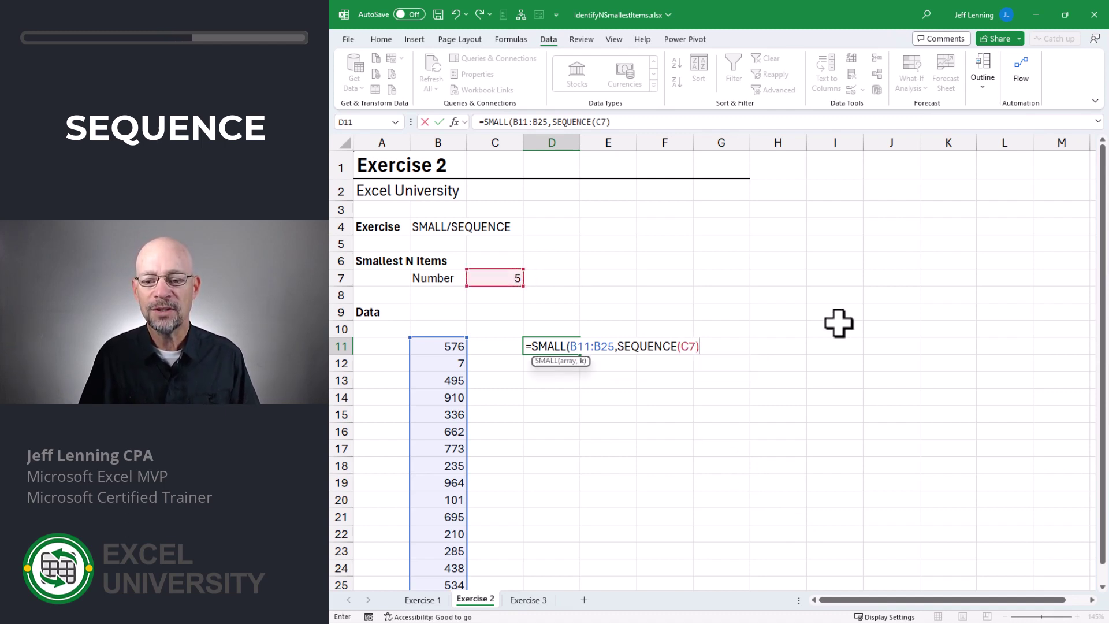
type(")")
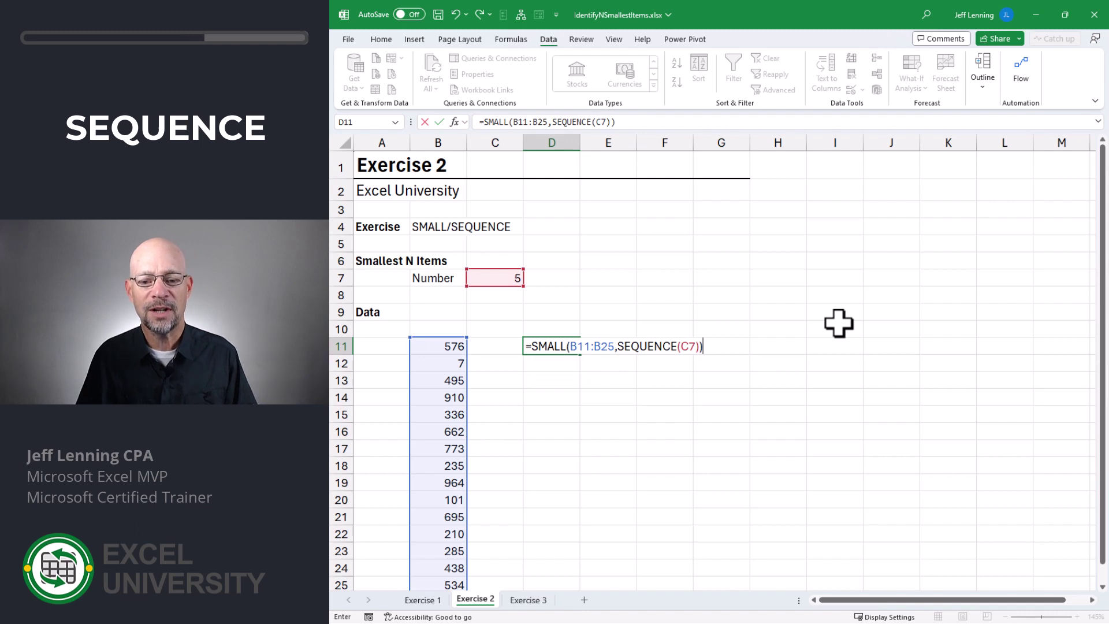
key("Return")
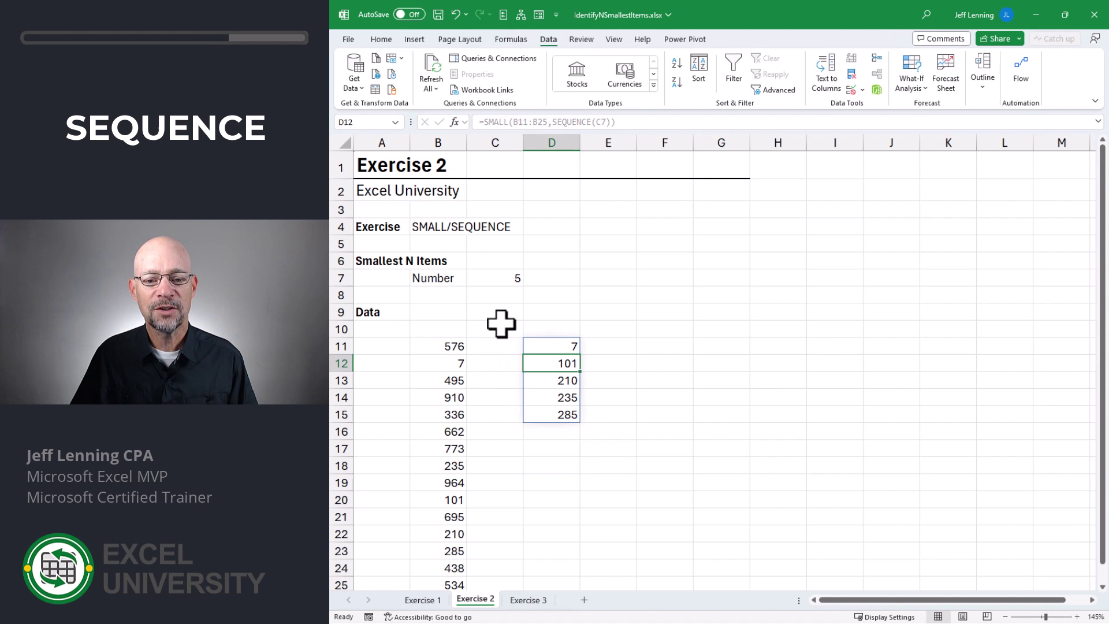
- Try Number values 3 and then 1 in C7 to watch the spill shrink
left_click(499, 278)
type("3")
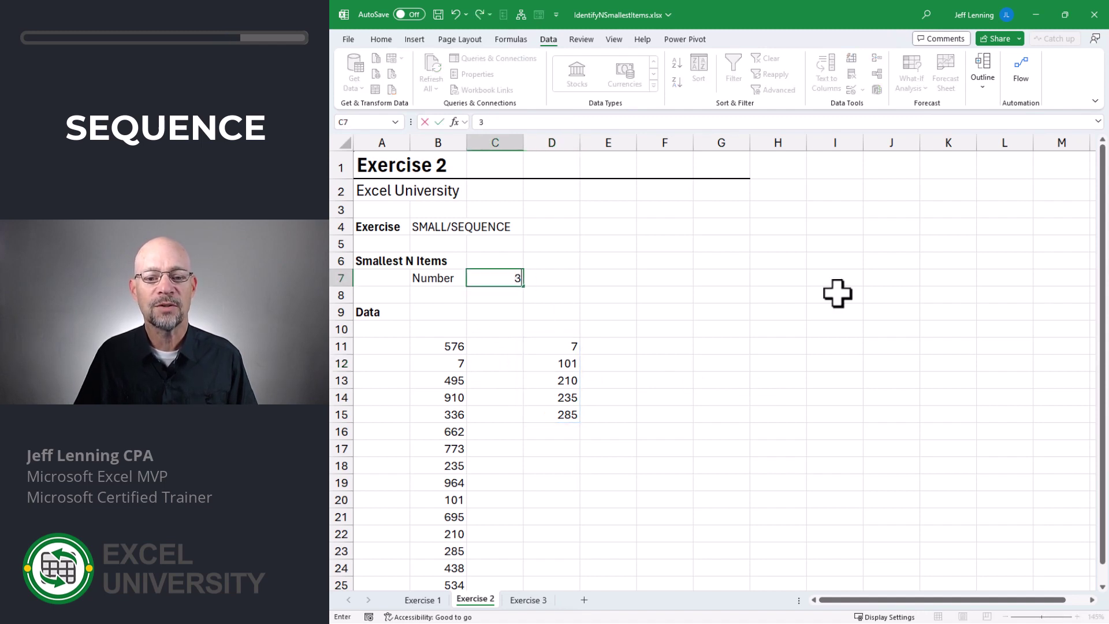
key("Return")
key("Up")
type("1")
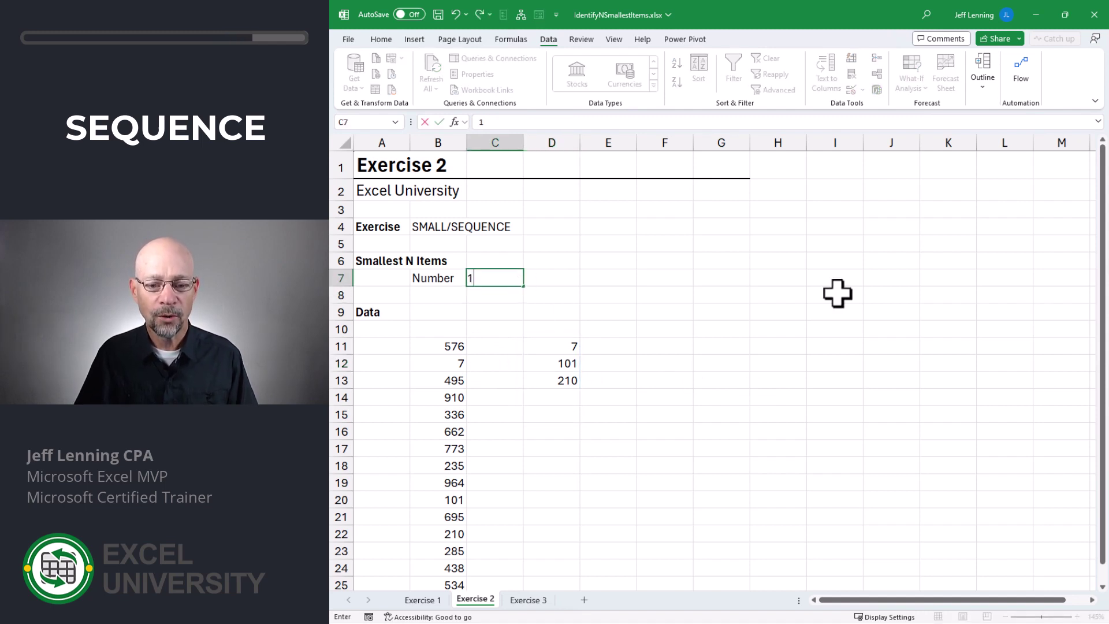
key("Return")
- Change the Number in C7 to 7, then to 10
key("Up")
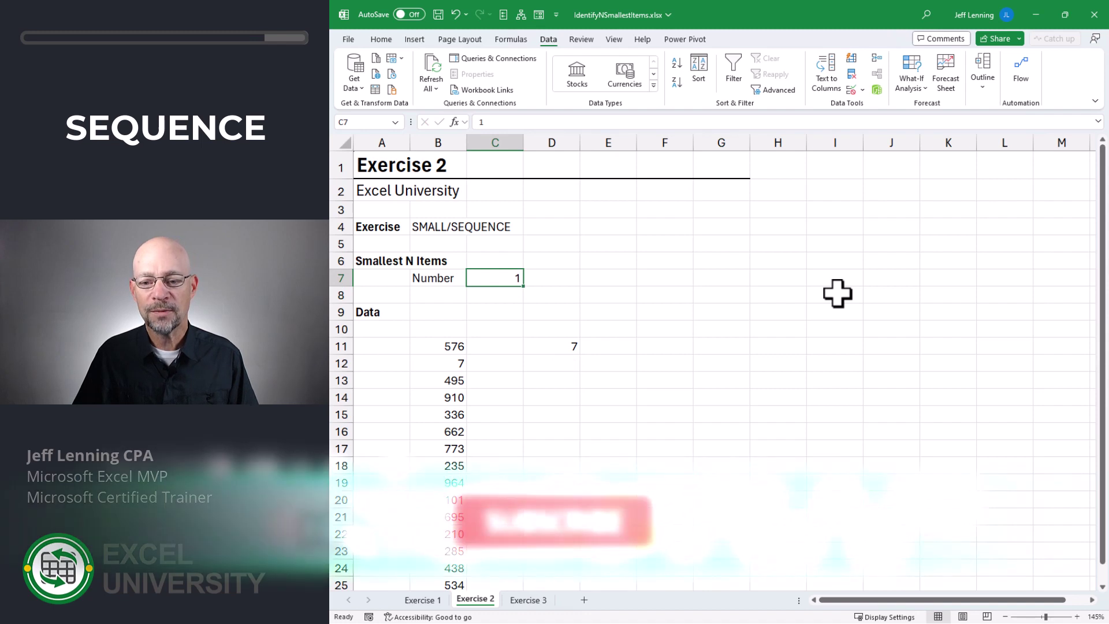
type("7")
key("Return")
key("Up")
type("10")
key("Return")
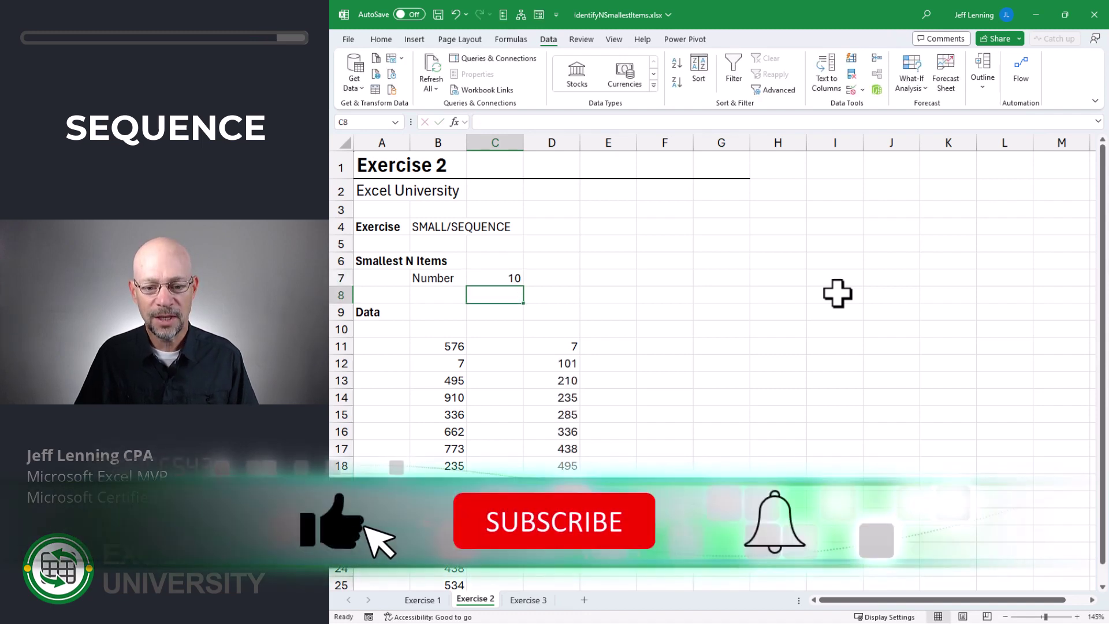
key("Up")
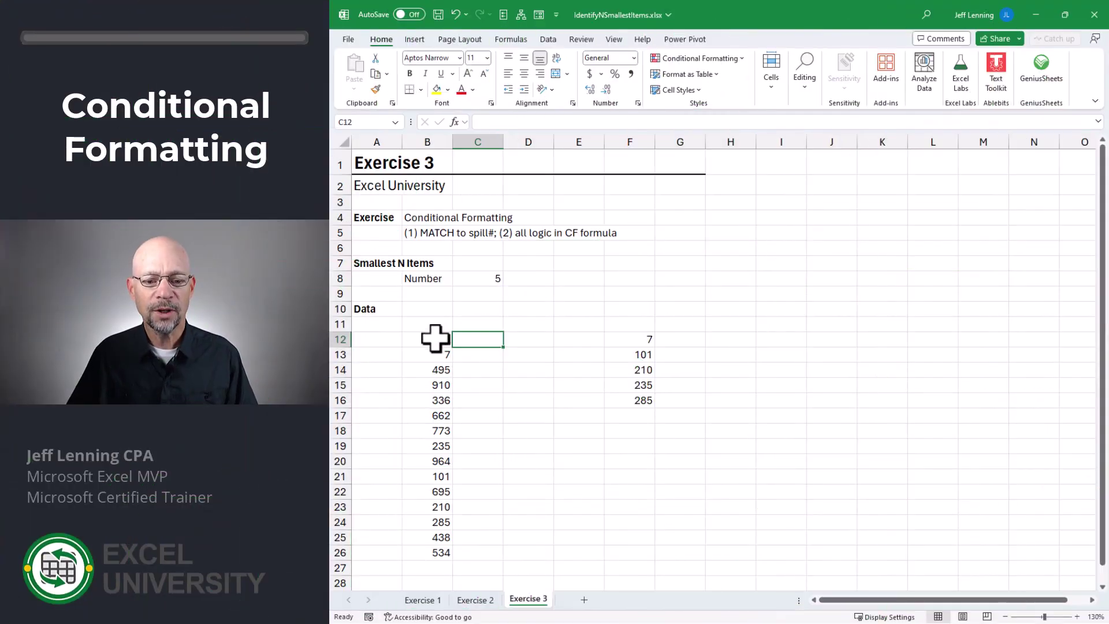
left_click(435, 339)
left_click_drag(435, 339, 438, 553)
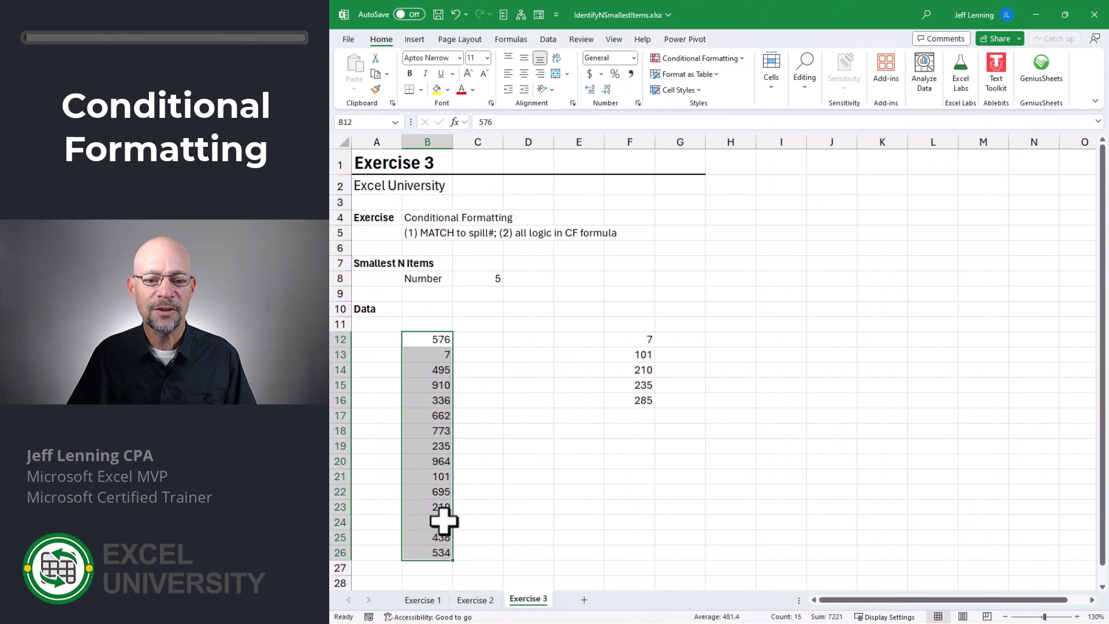
left_click(493, 277)
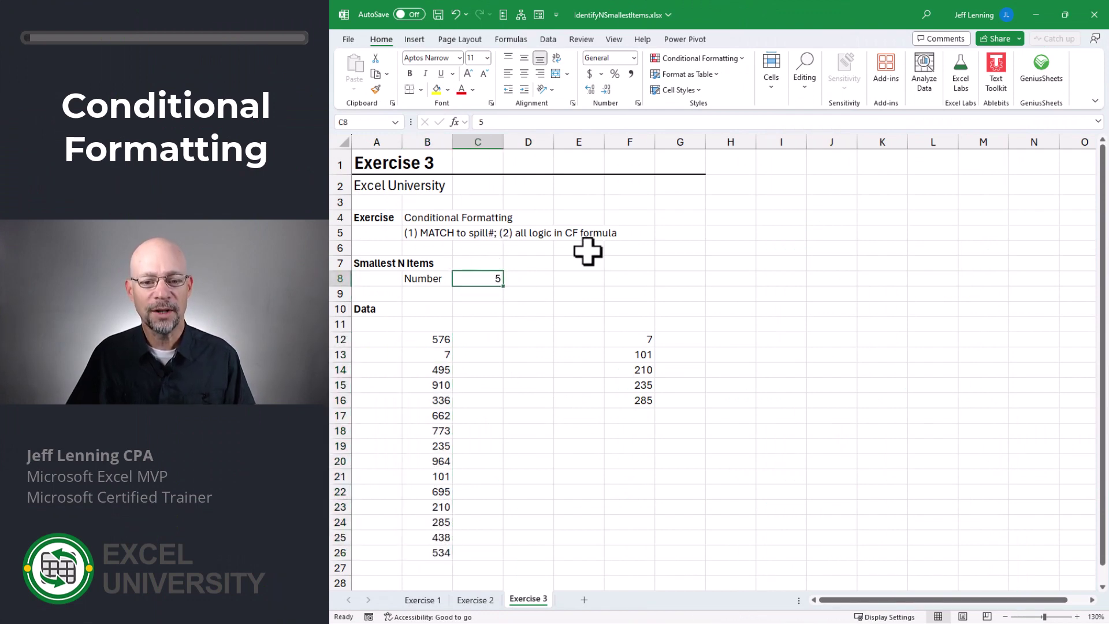
left_click(643, 341)
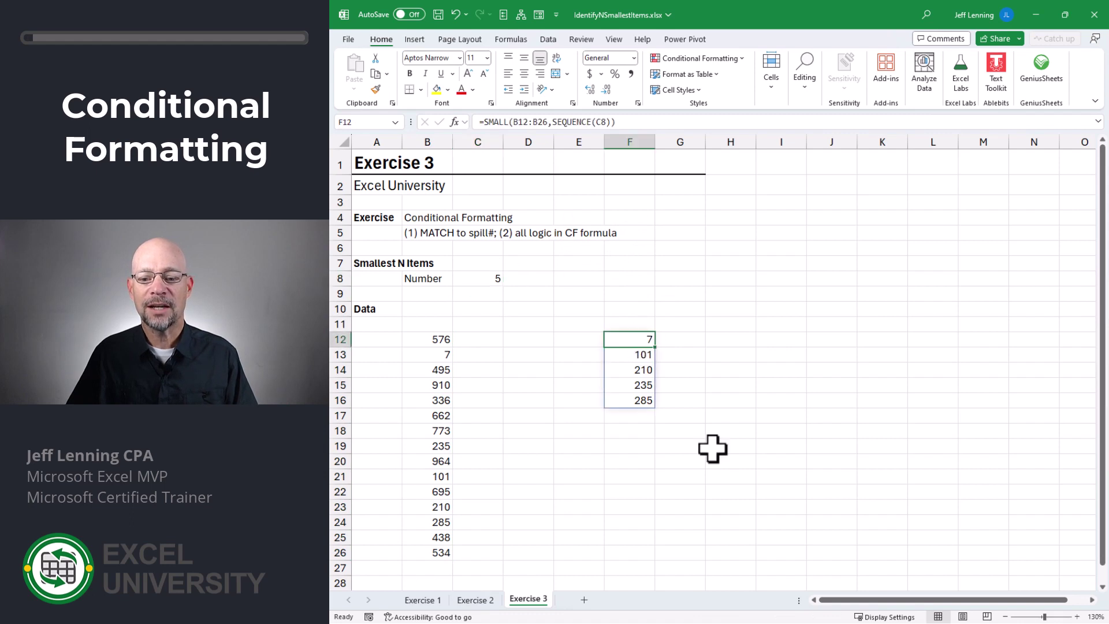
key("F2")
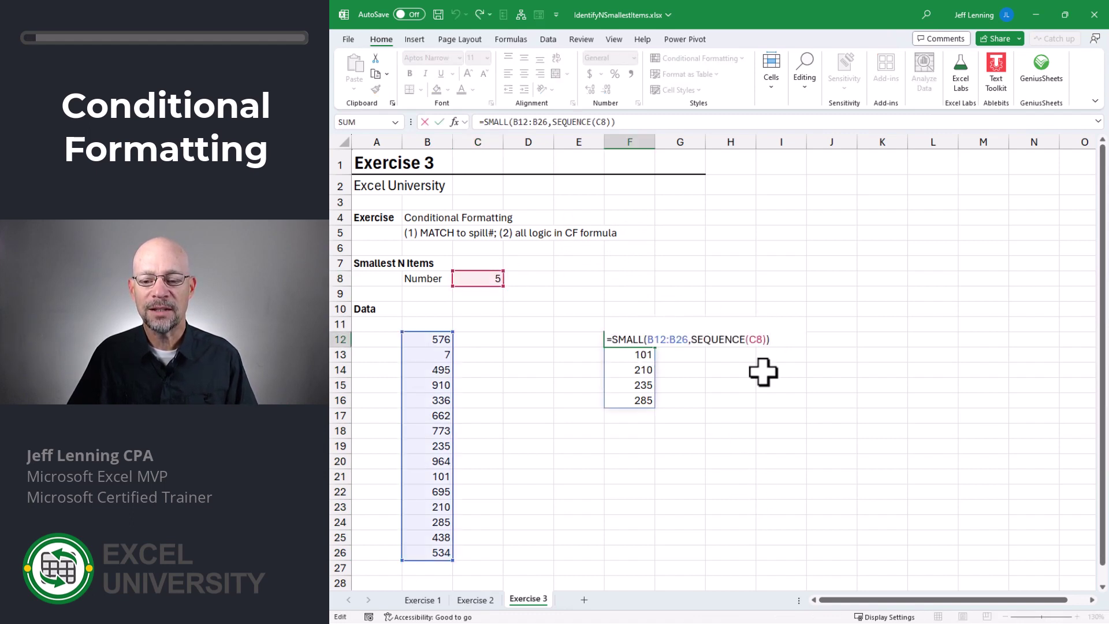
key("Escape")
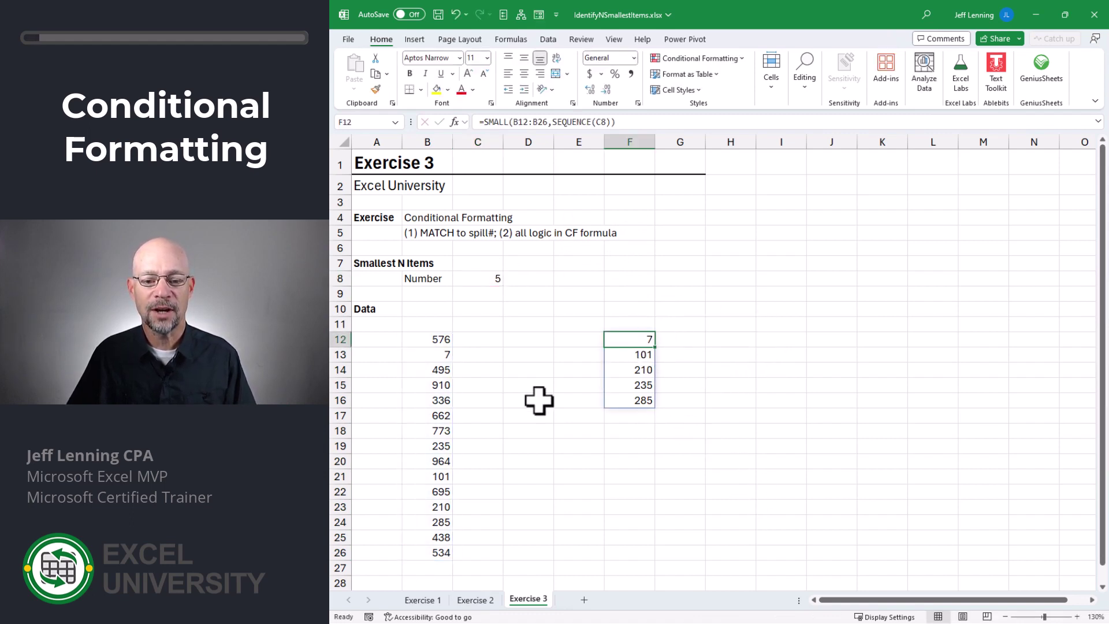
left_click(488, 341)
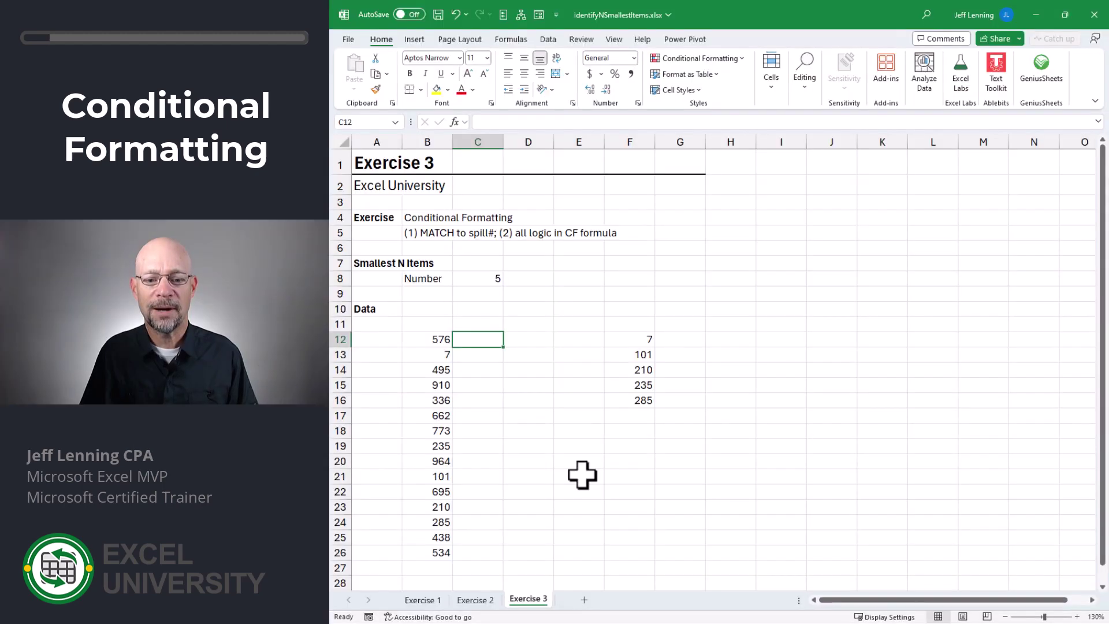
left_click(441, 341)
left_click(440, 355)
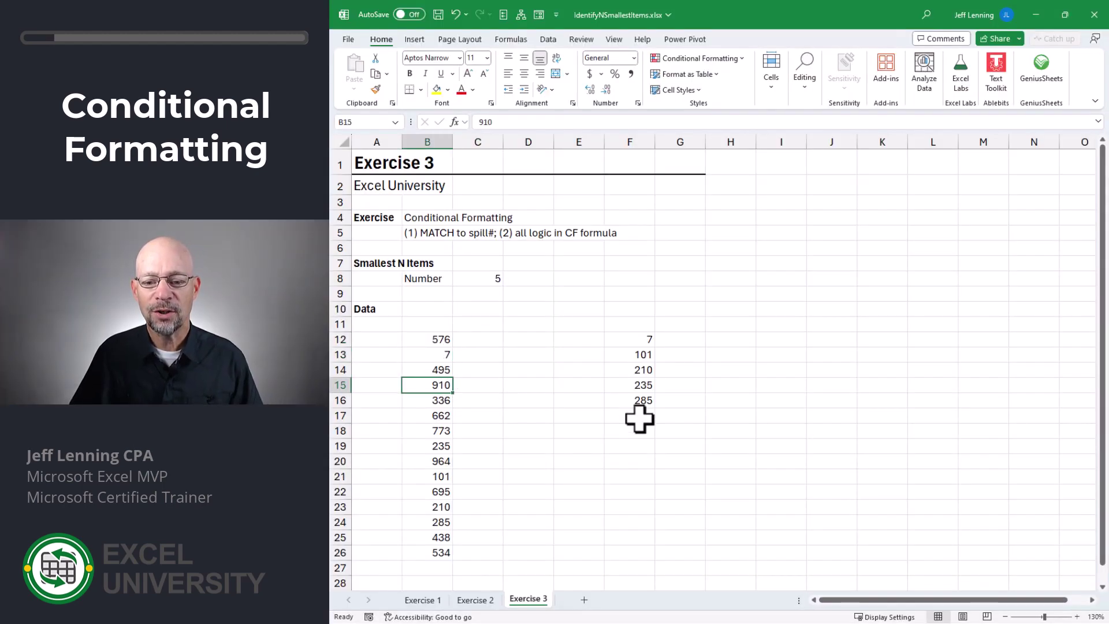
left_click(479, 341)
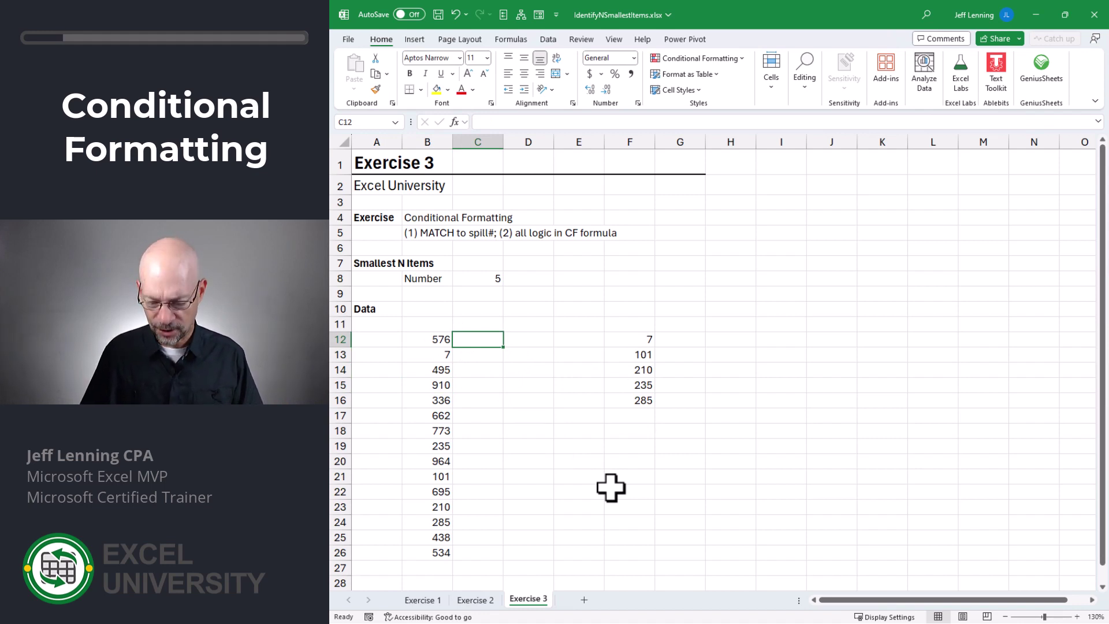
- Enter =MATCH(B12,$F$12#,0) in C12 and fill it down to C26
type("=MATCH(")
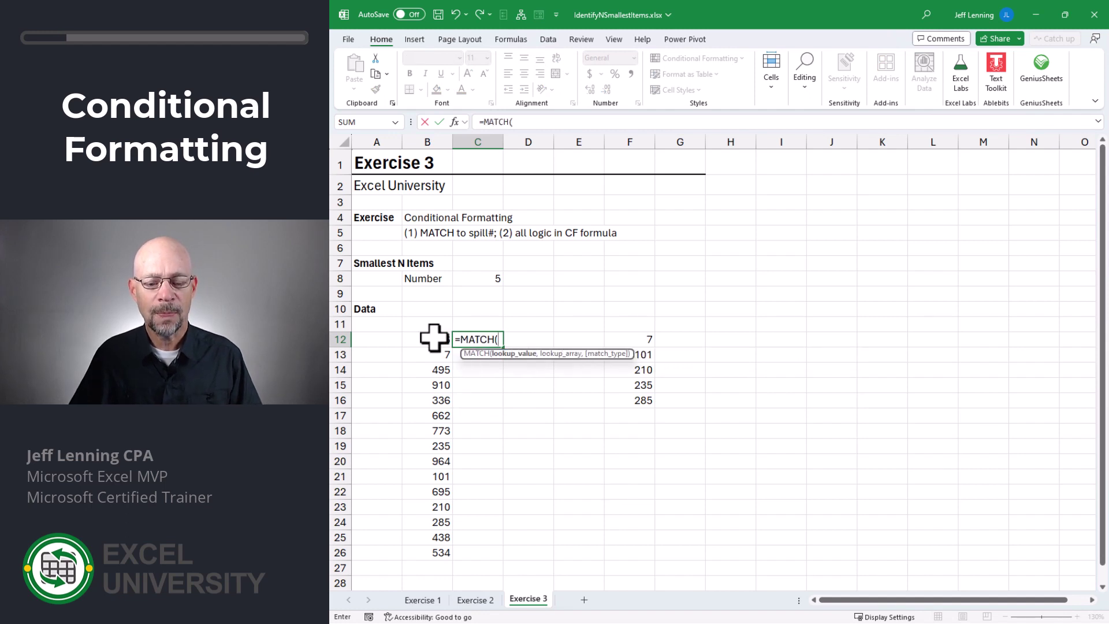
left_click(433, 338)
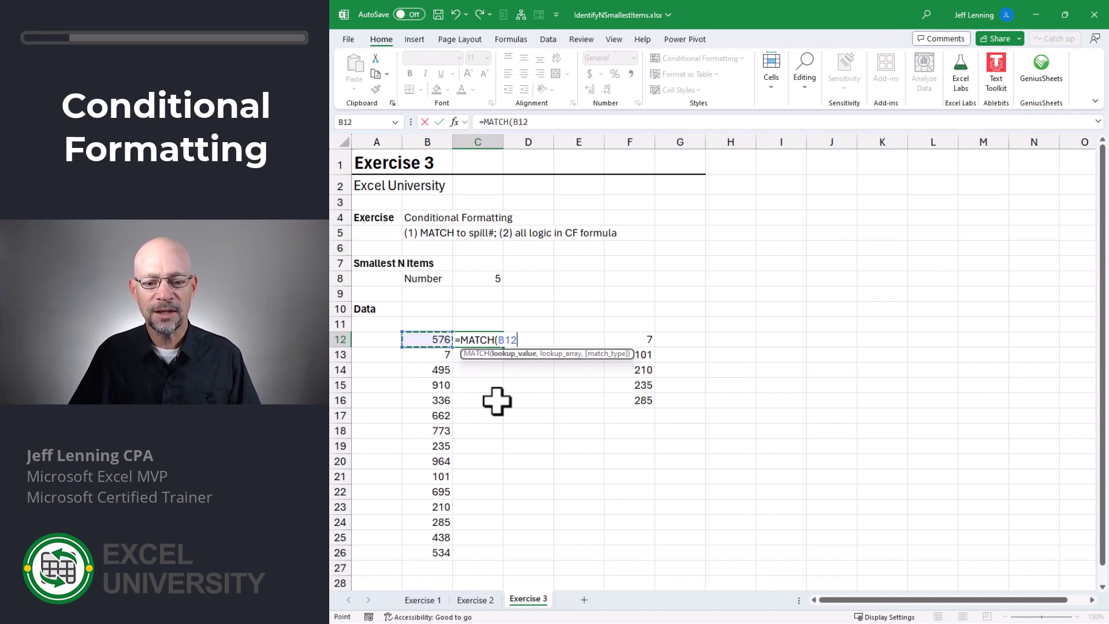
type(",")
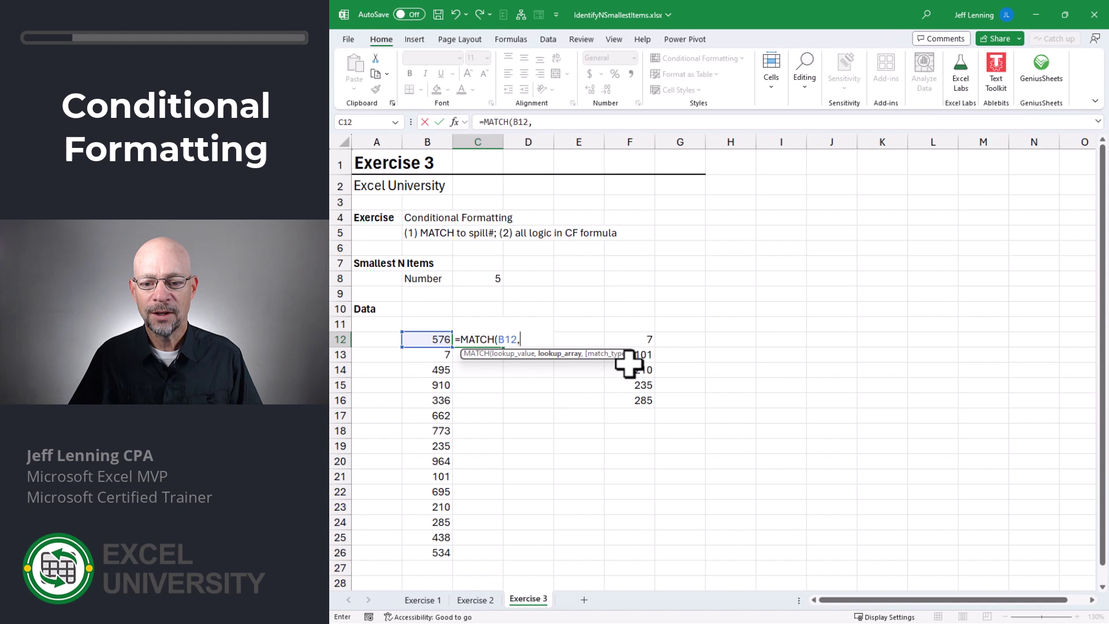
left_click(638, 339)
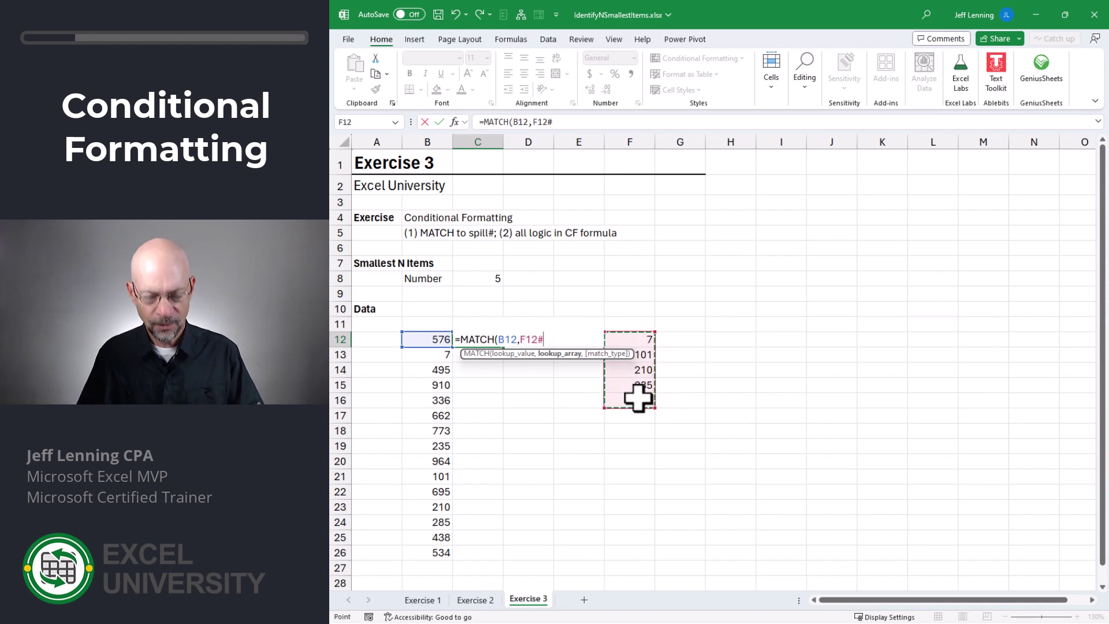
key("F4")
type(",")
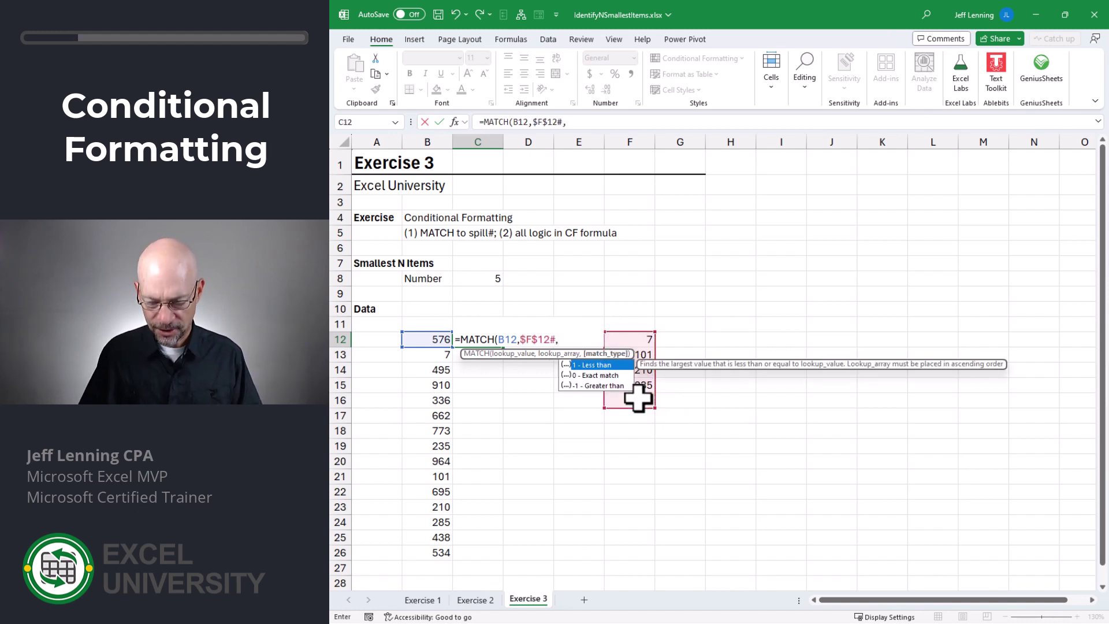
type("0)")
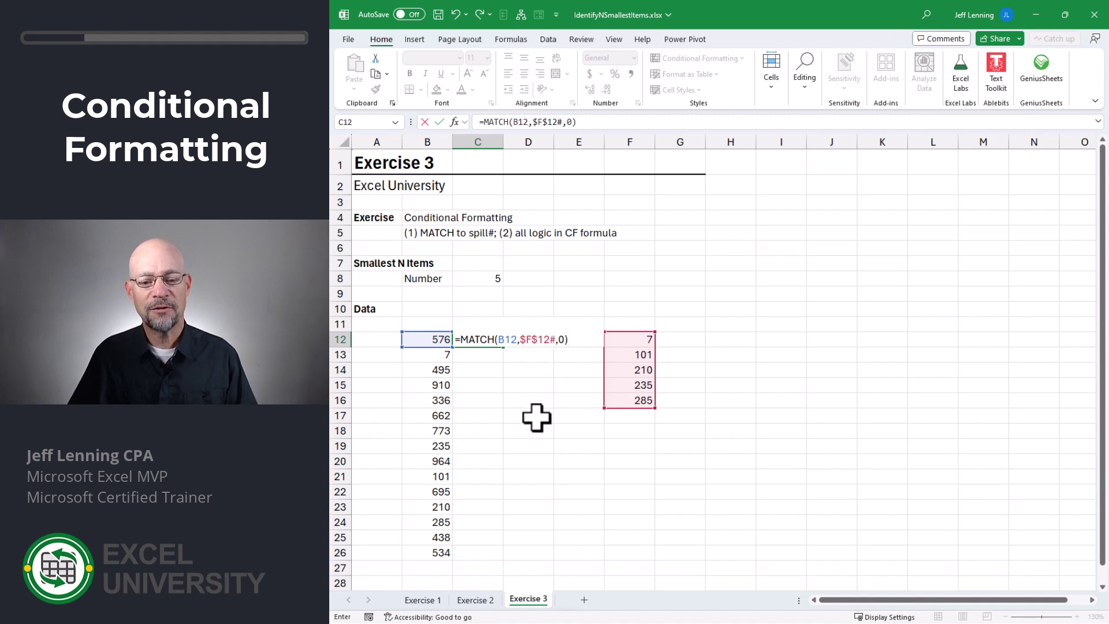
key("Return")
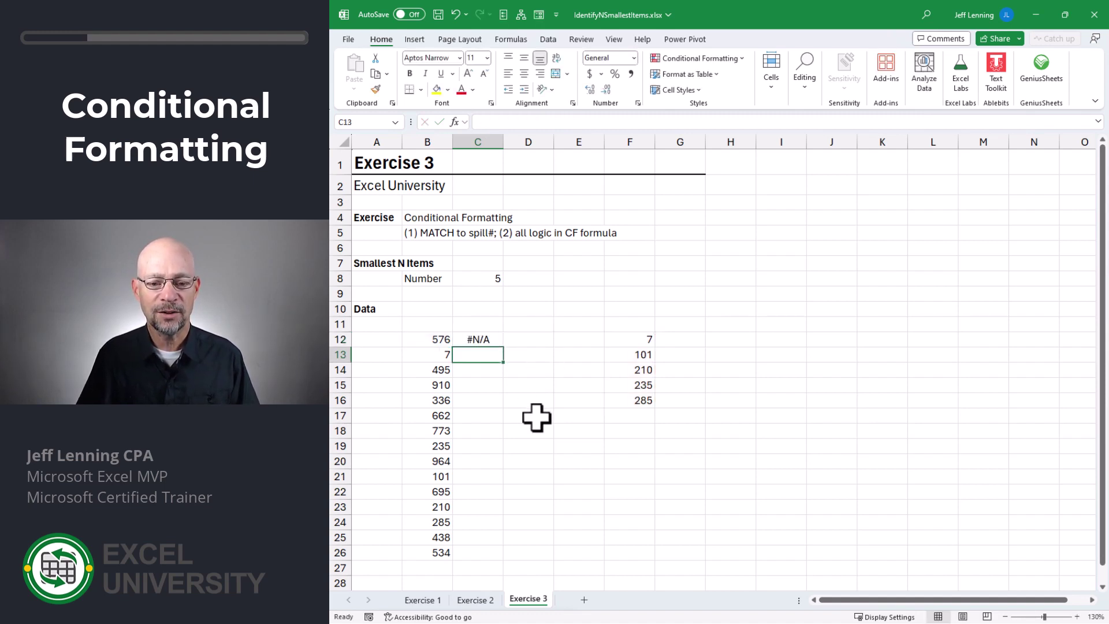
left_click(483, 339)
left_click_drag(504, 347, 503, 559)
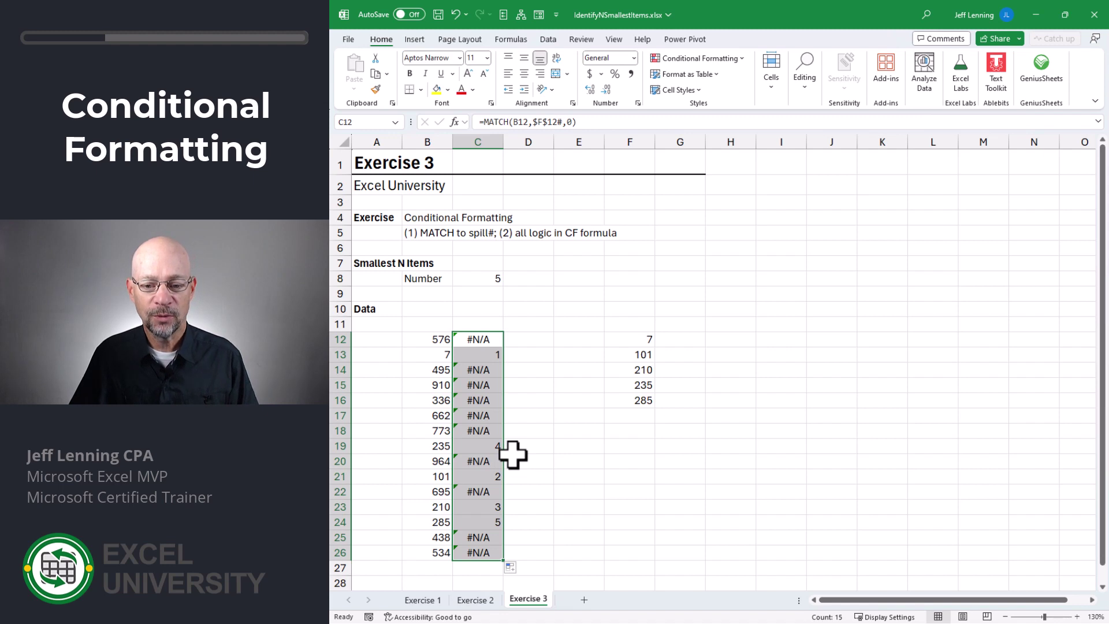
key("shift+BackSpace")
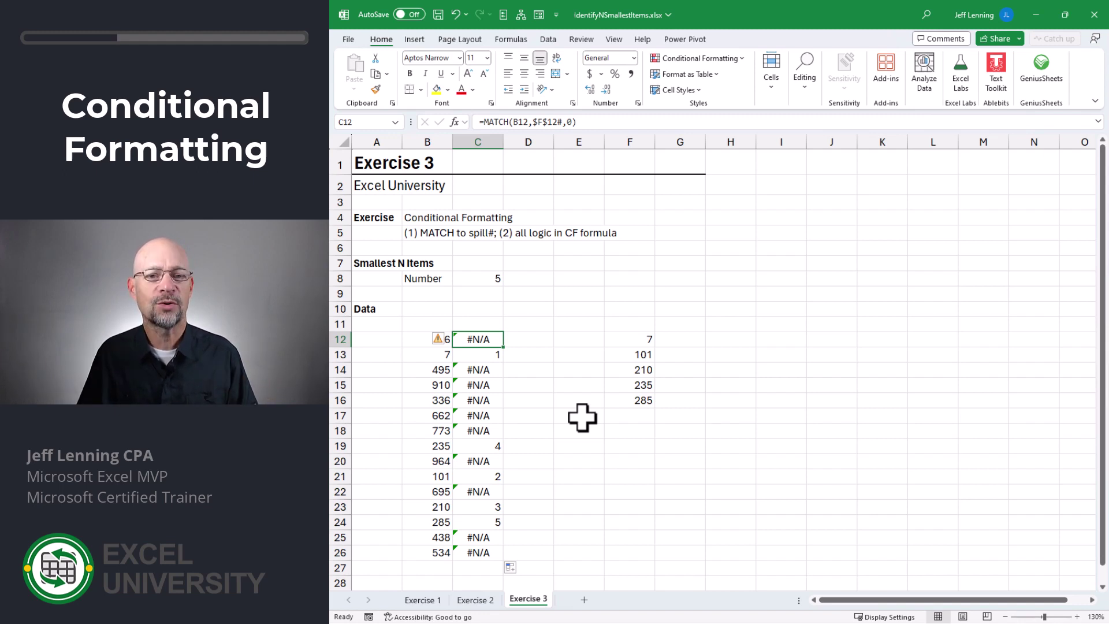
- Wrap C12's formula in ISERROR and fill it down to row 26
key("F2")
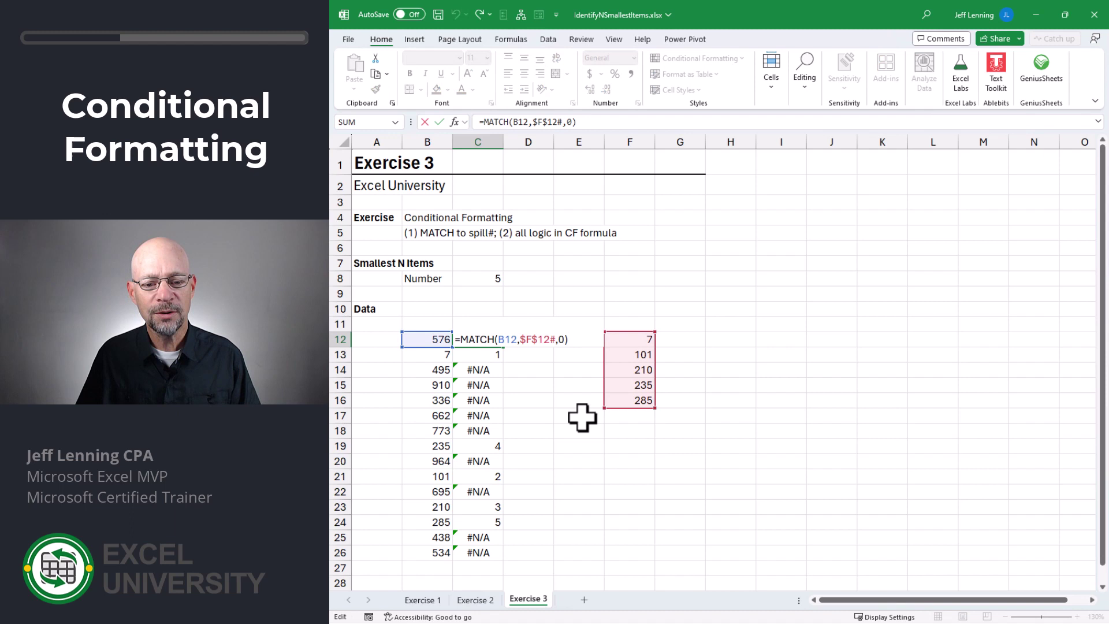
type("iserror(")
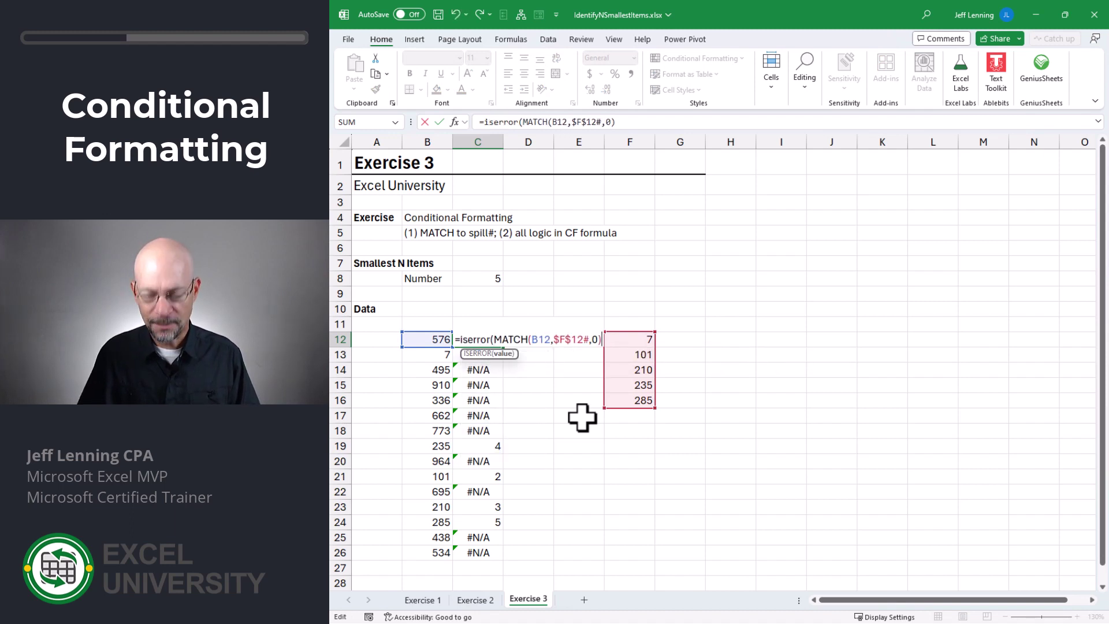
type(")")
key("ctrl+Return")
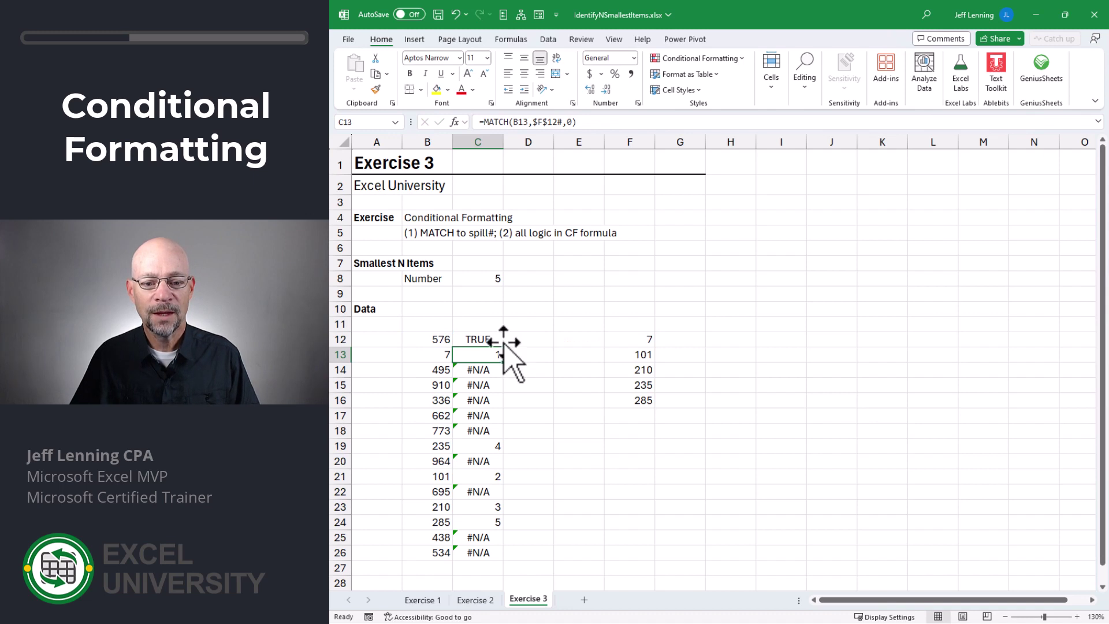
left_click_drag(502, 350, 506, 368)
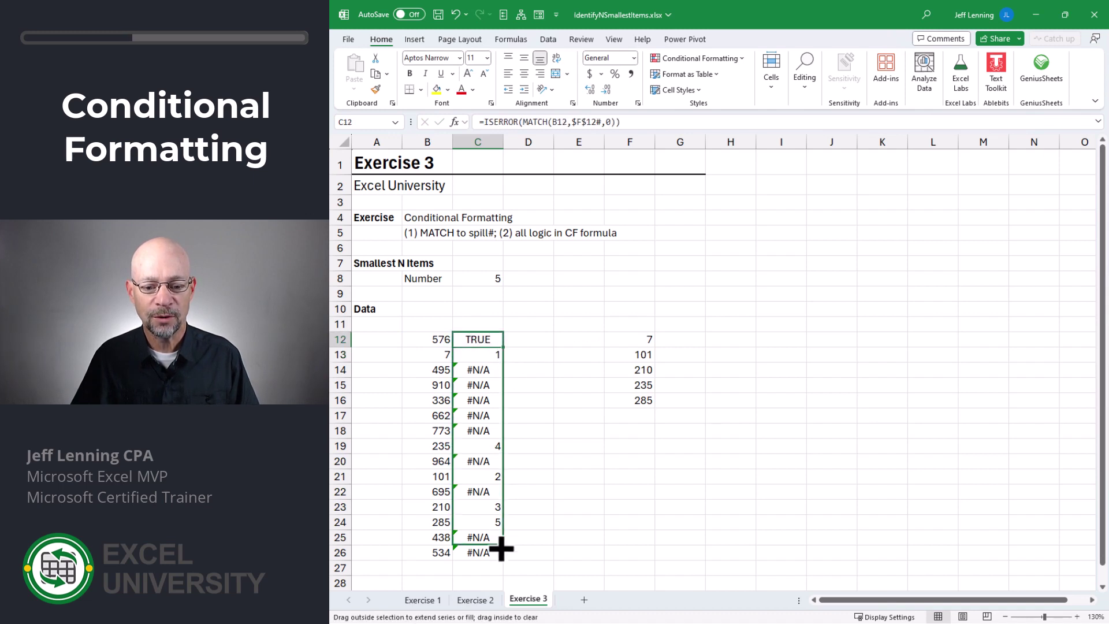
left_click_drag(501, 549, 501, 552)
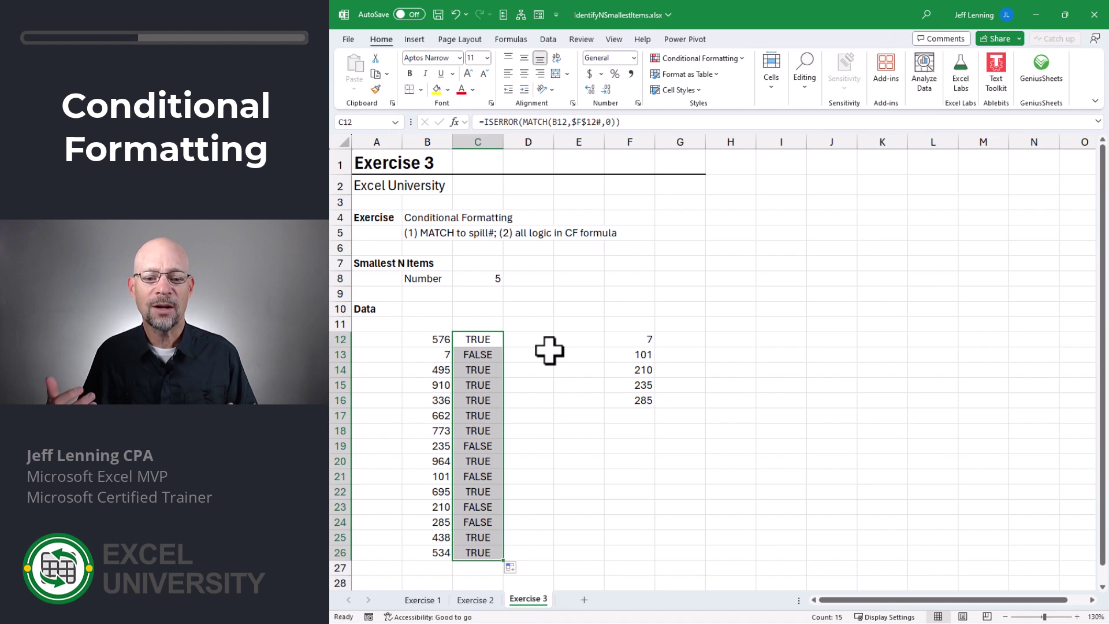
- Wrap it further in NOT and fill down, so 7 and the other smallest values show TRUE
left_click(494, 339)
key("F2")
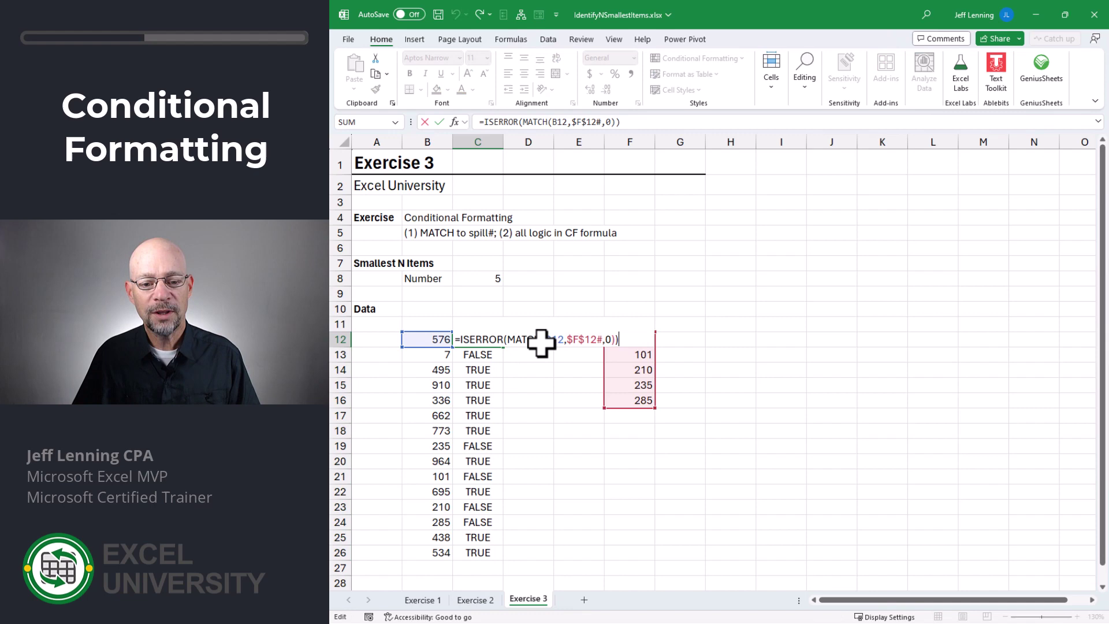
type("NOT(")
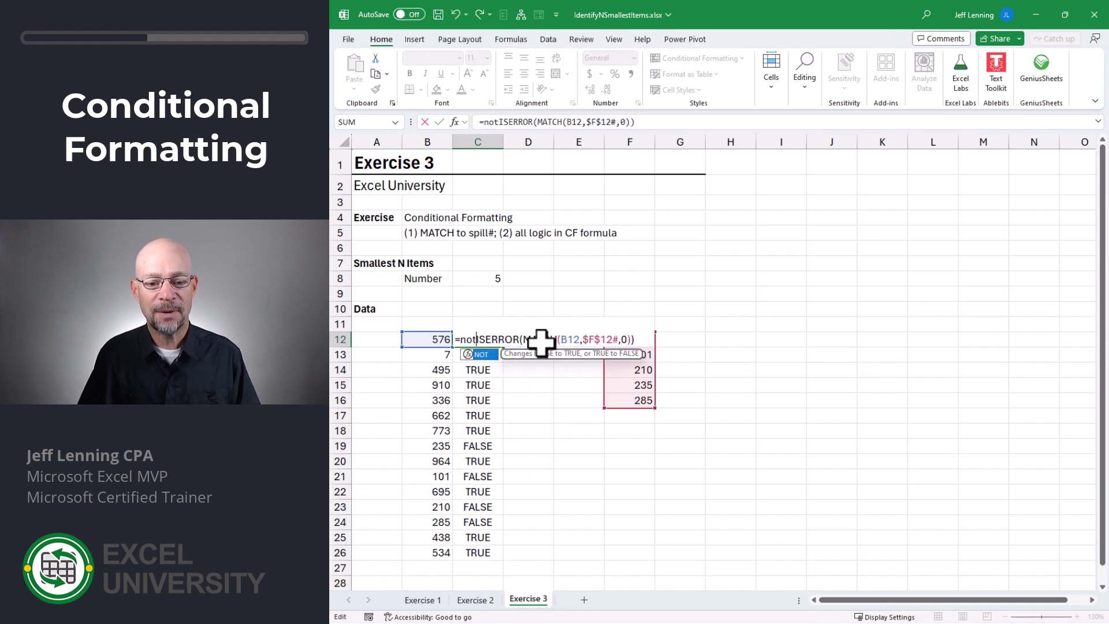
key("Return")
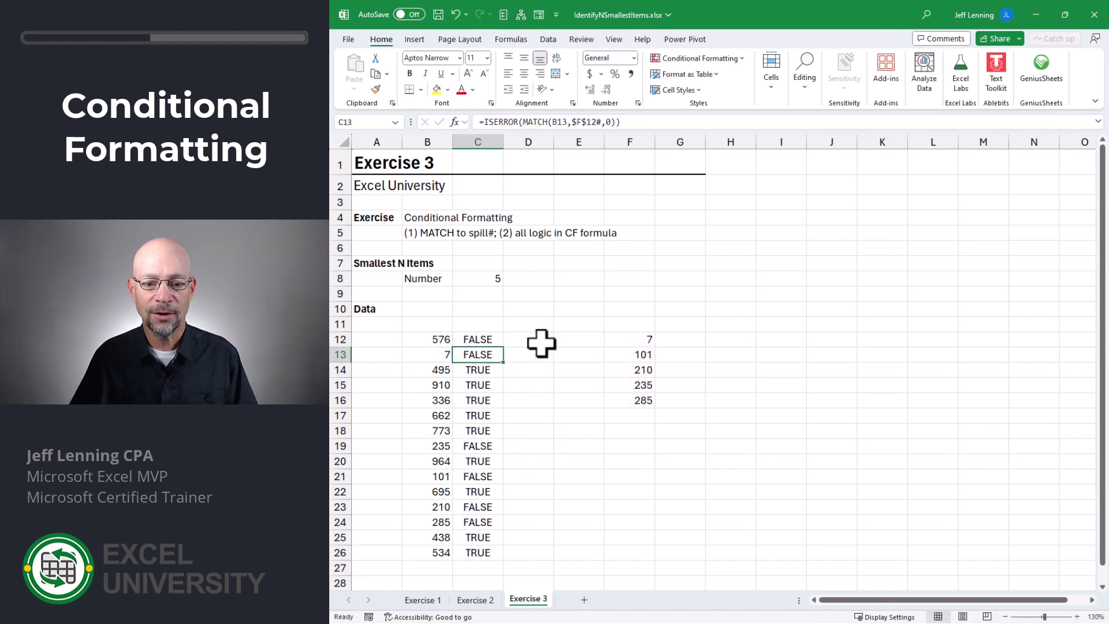
left_click(492, 340)
left_click_drag(503, 347, 501, 560)
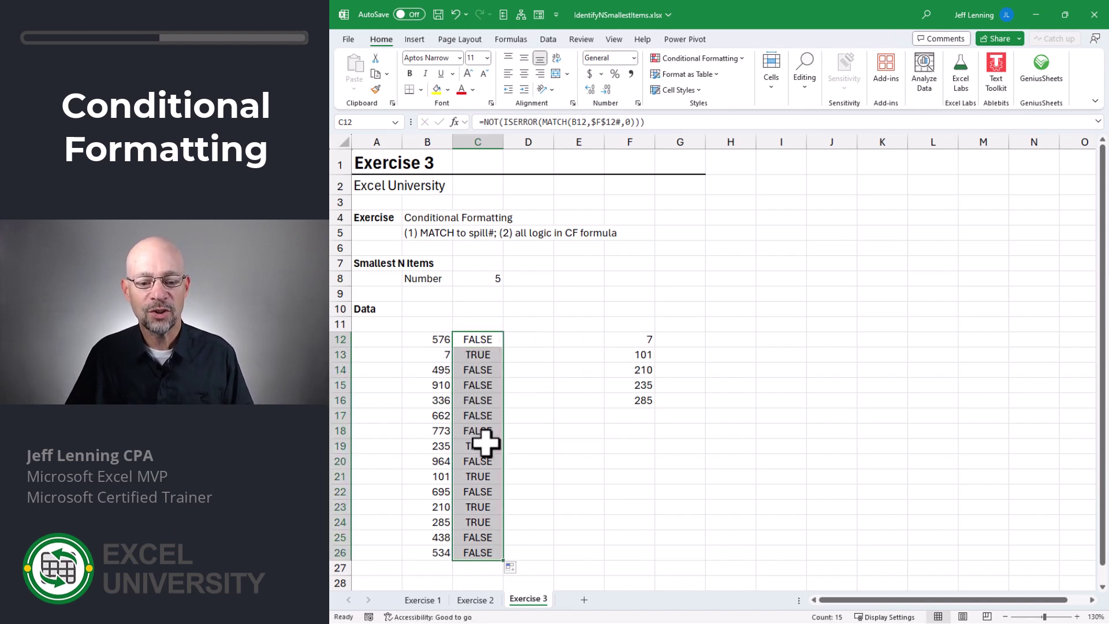
left_click(444, 354)
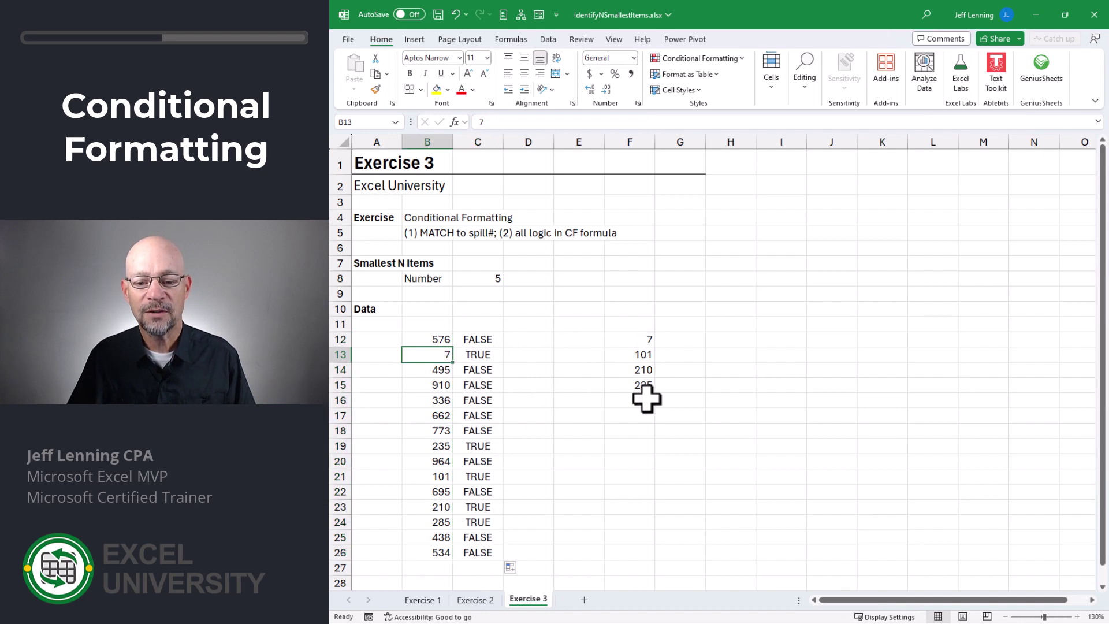
- Copy C12's formula text and select the data values B12:B26
left_click(487, 339)
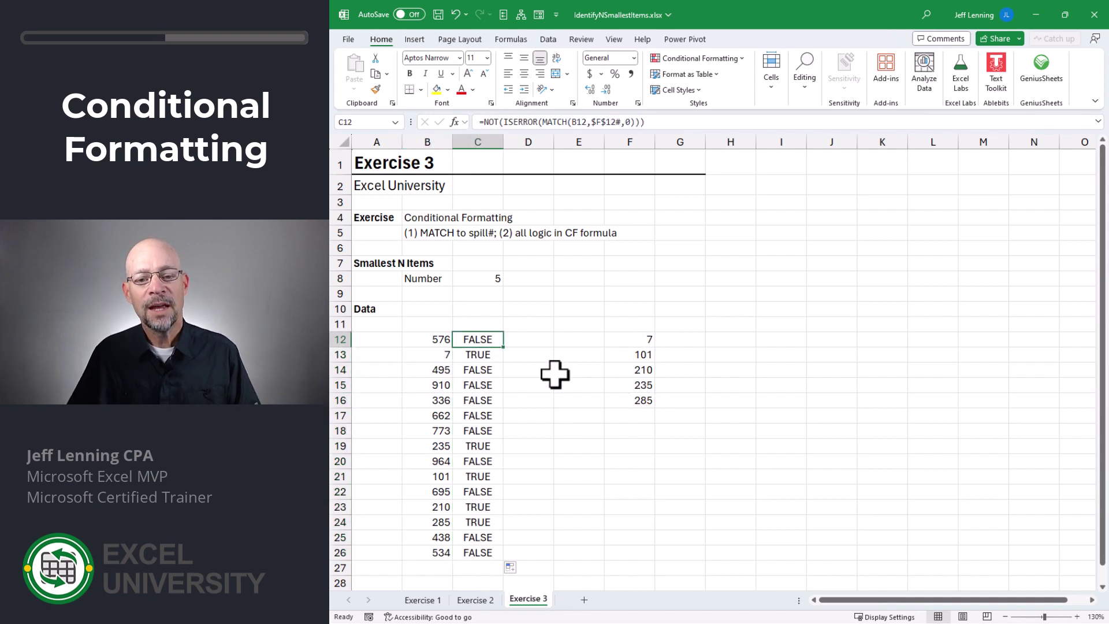
key("F2")
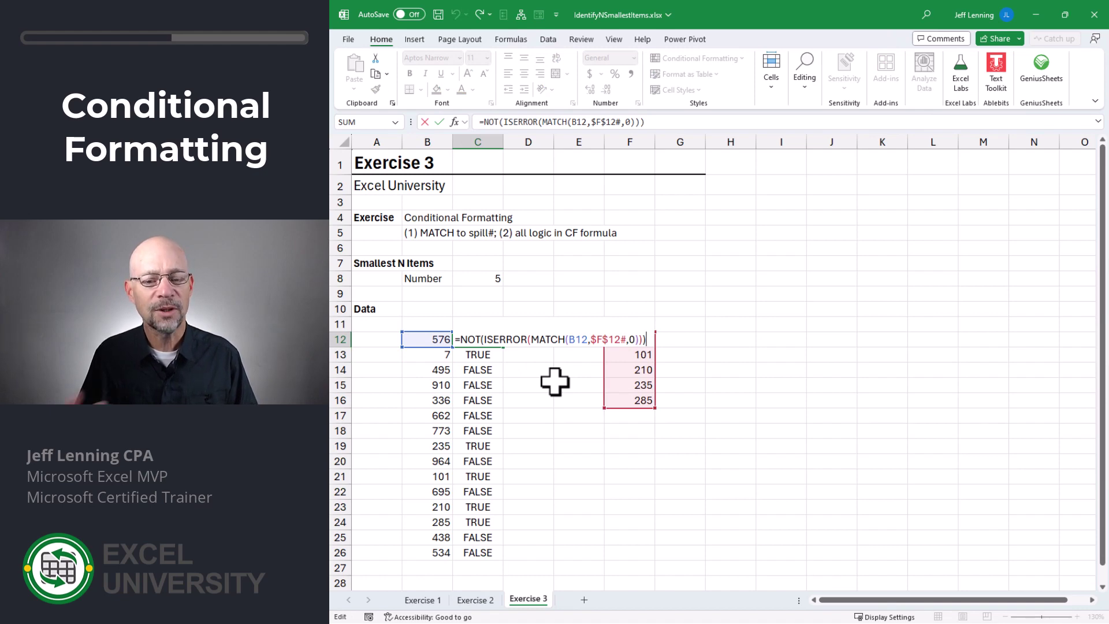
key("shift+Home")
key("ctrl+c")
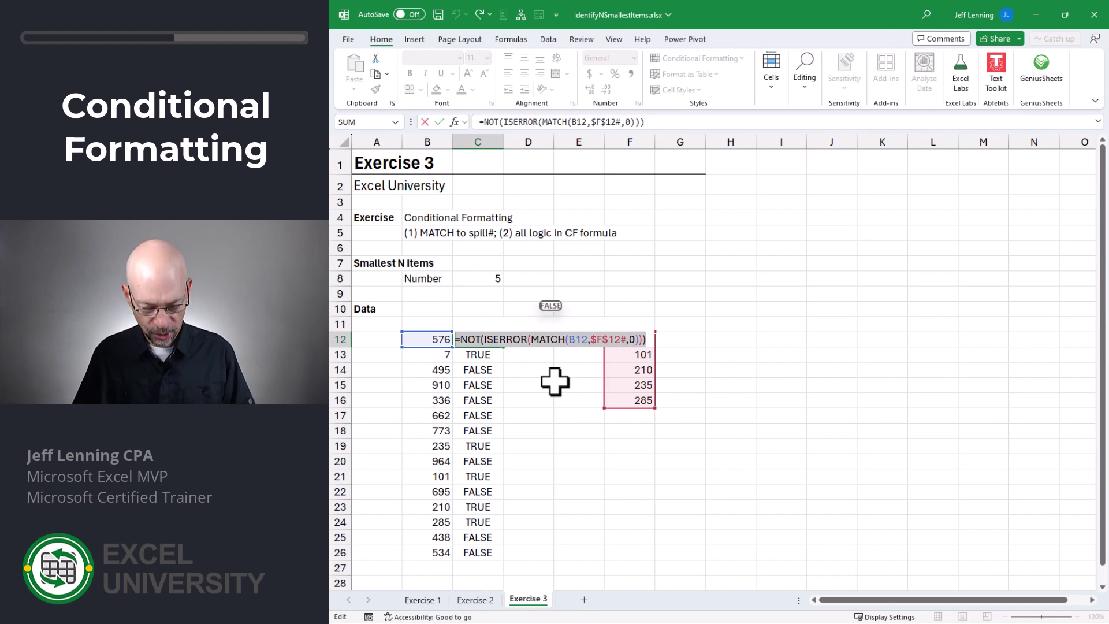
key("Escape")
left_click_drag(431, 339, 438, 548)
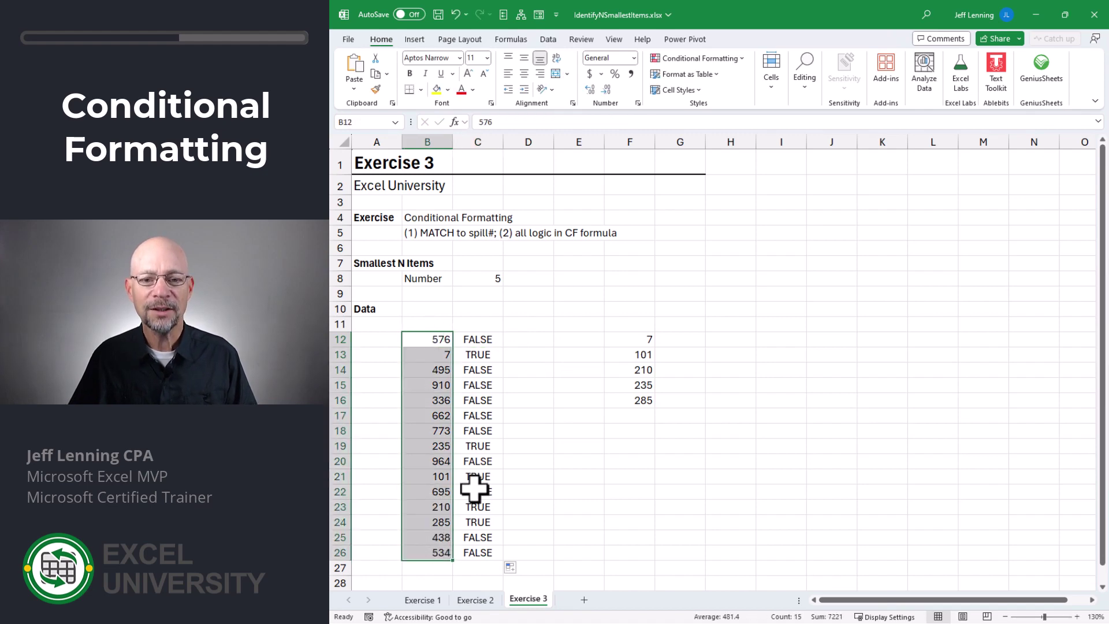
- Start a new formula-based conditional formatting rule with condition =NOT(ISERROR(MATCH(B12,$F$12#,0)))
left_click(737, 59)
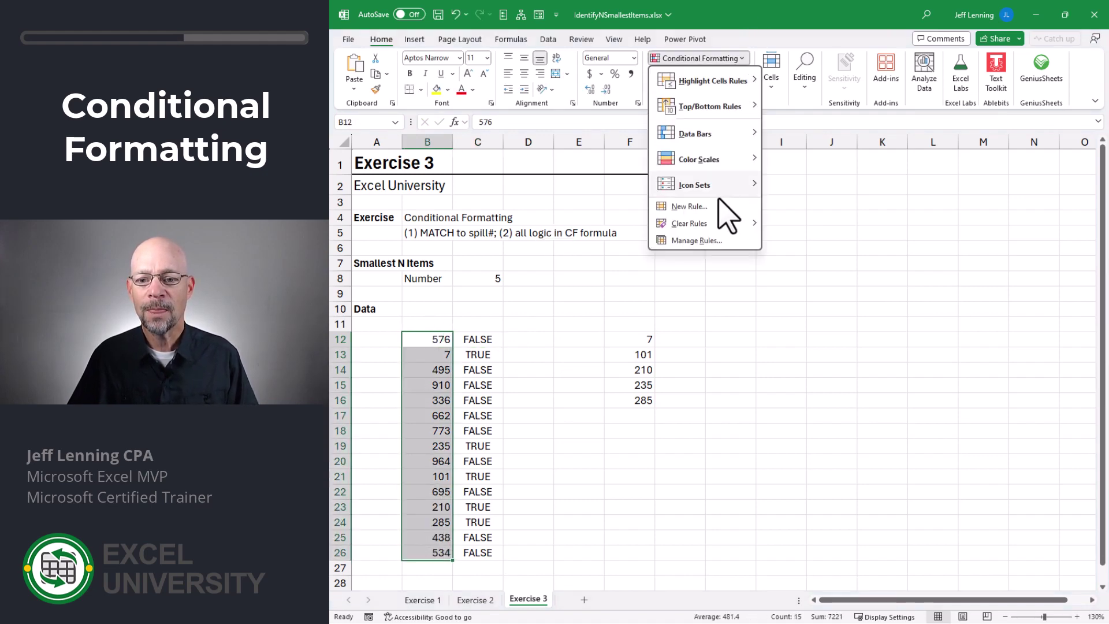
left_click(703, 208)
left_click(598, 179)
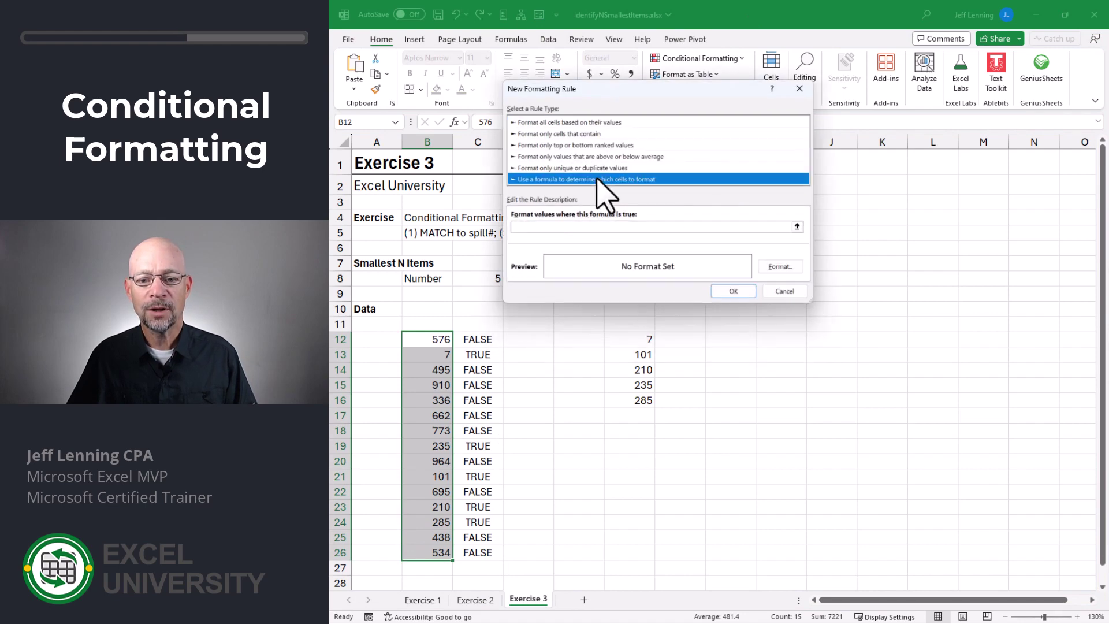
left_click(598, 227)
key("ctrl+v")
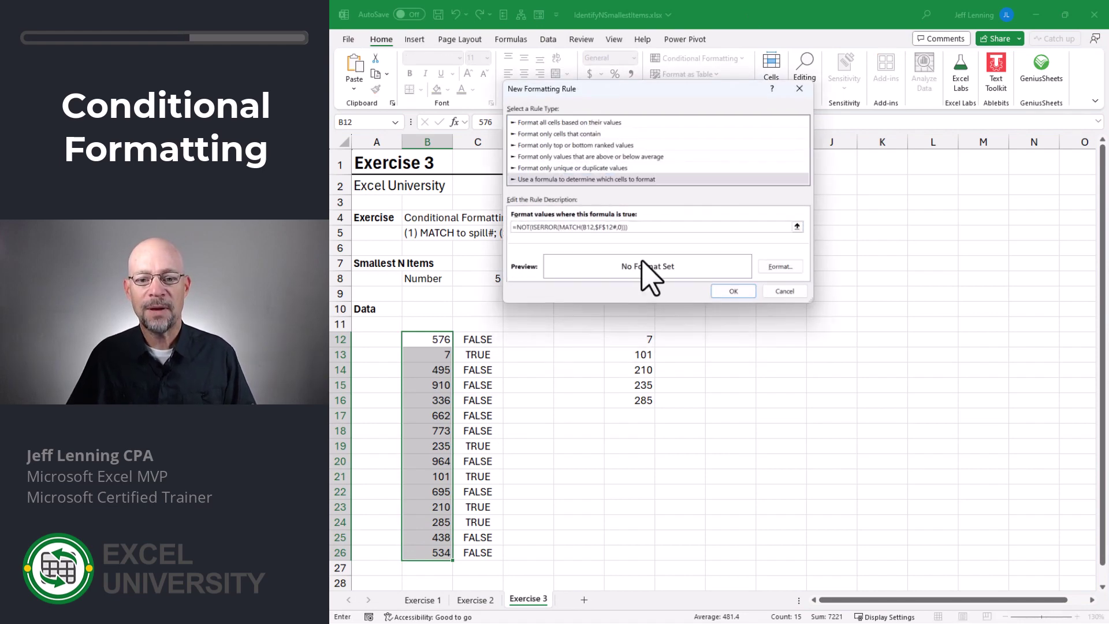
- Give the rule a light green fill, create it, and select helper cells C12:C26
left_click(774, 266)
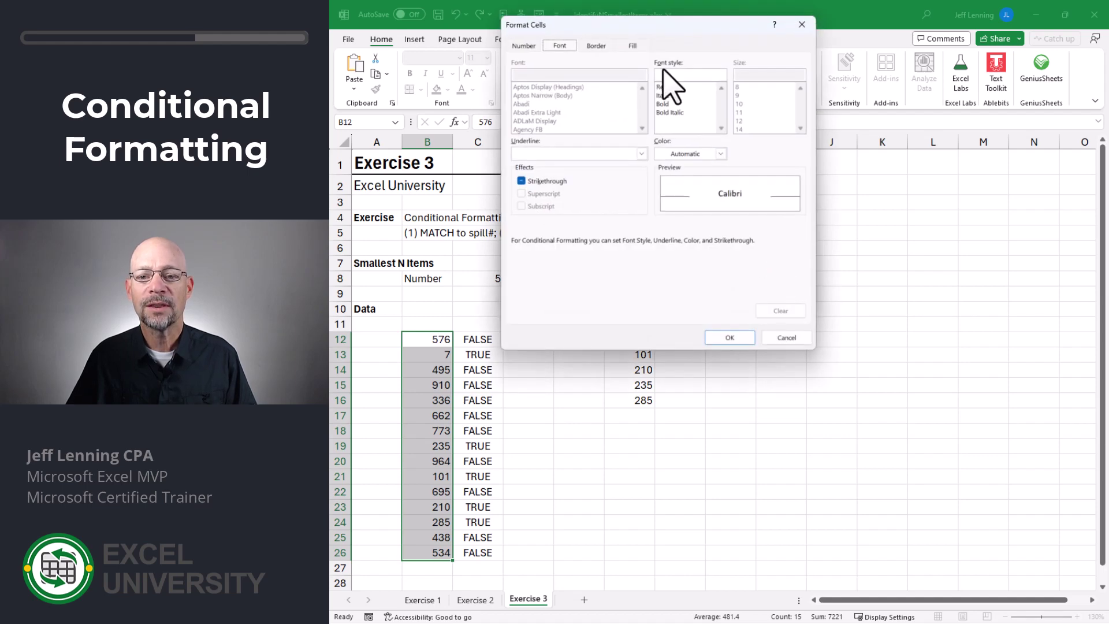
left_click(633, 46)
left_click(621, 103)
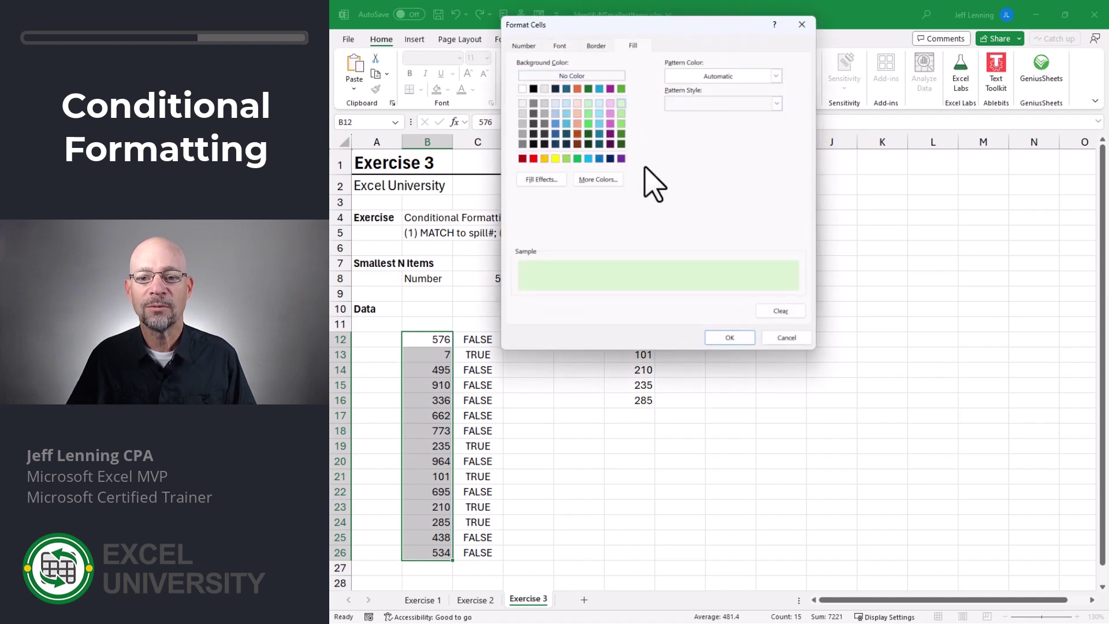
left_click(747, 340)
left_click(736, 290)
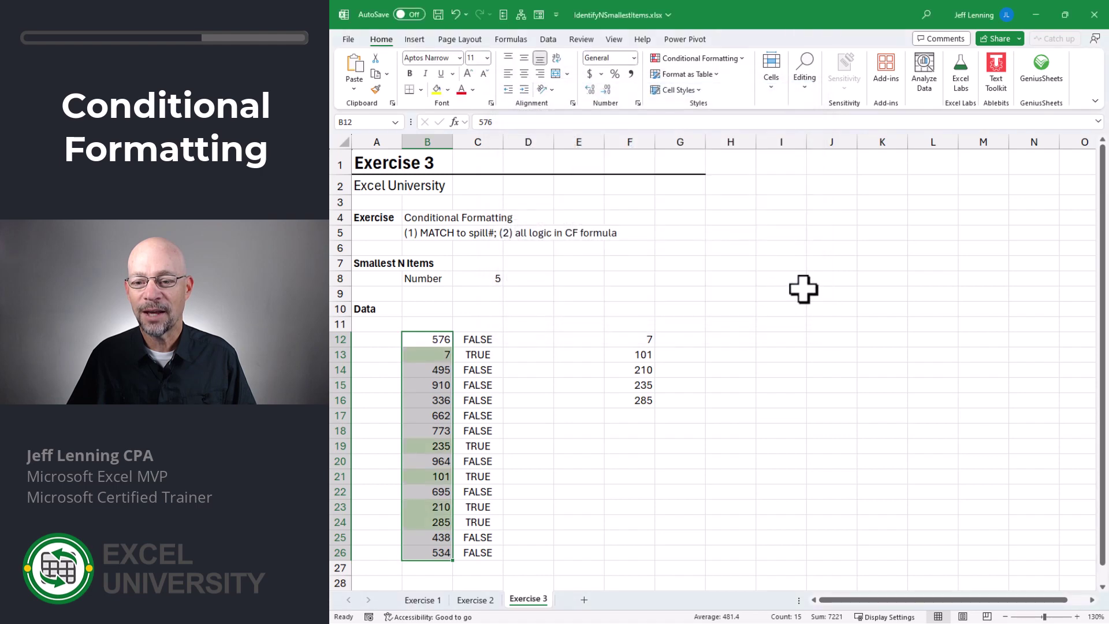
left_click(503, 357)
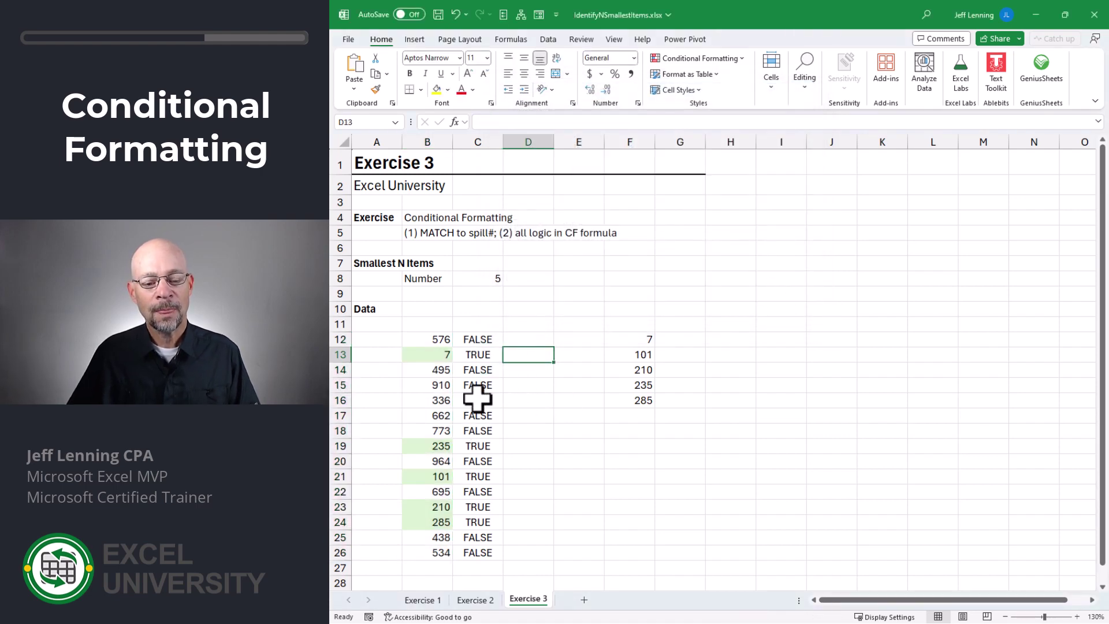
left_click_drag(469, 341, 474, 552)
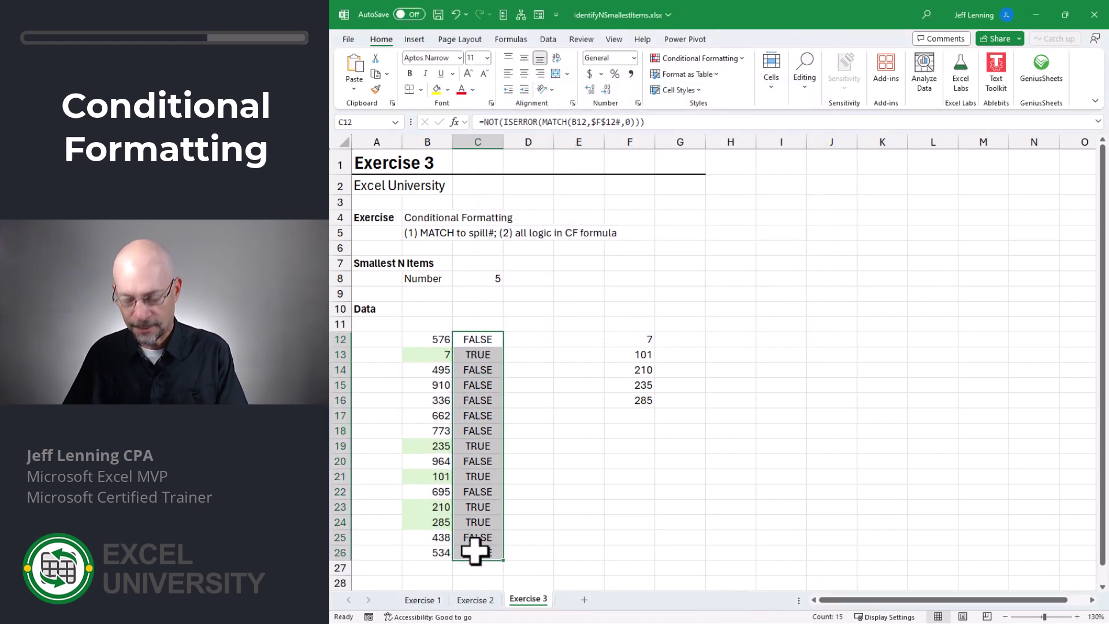
- Clear the helper column C12:C26 and copy the SMALL formula text from F12
key("Delete")
left_click(438, 336)
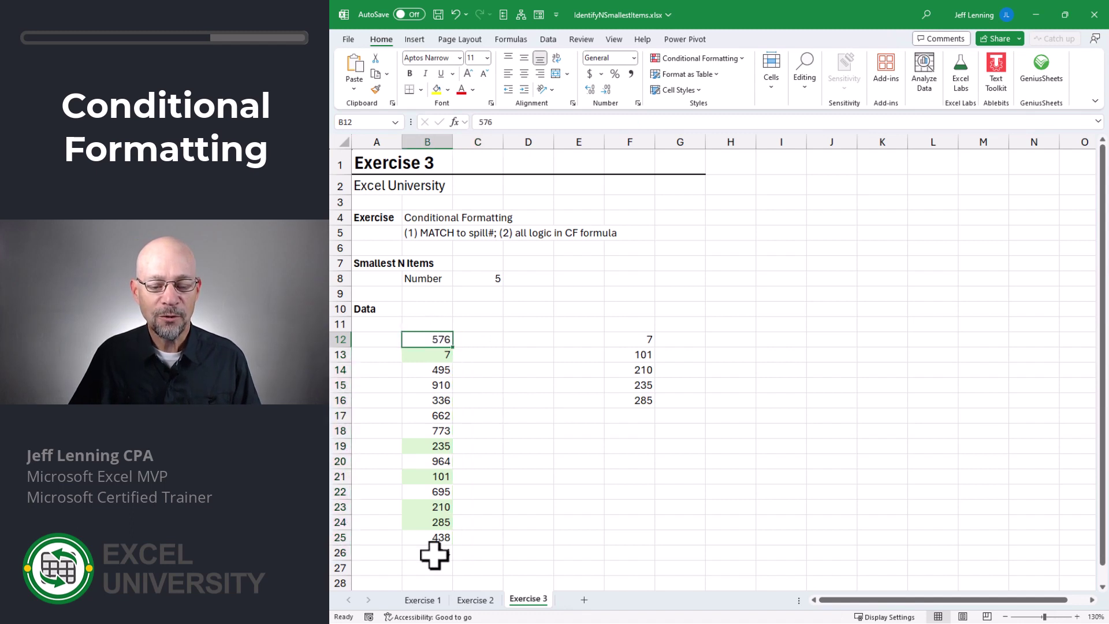
left_click(635, 340)
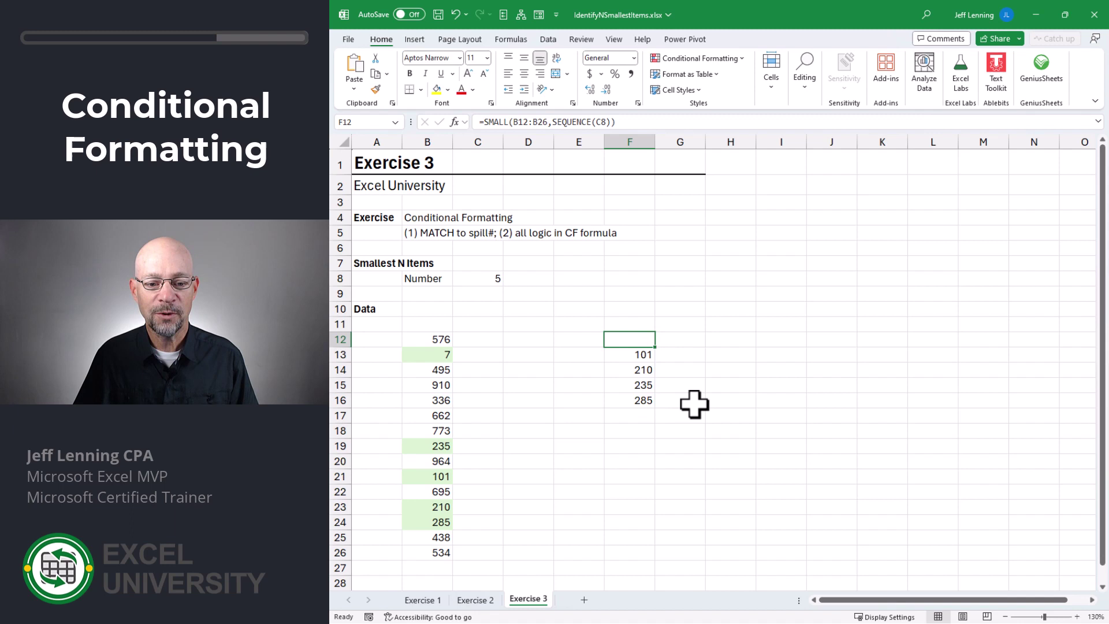
key("Delete")
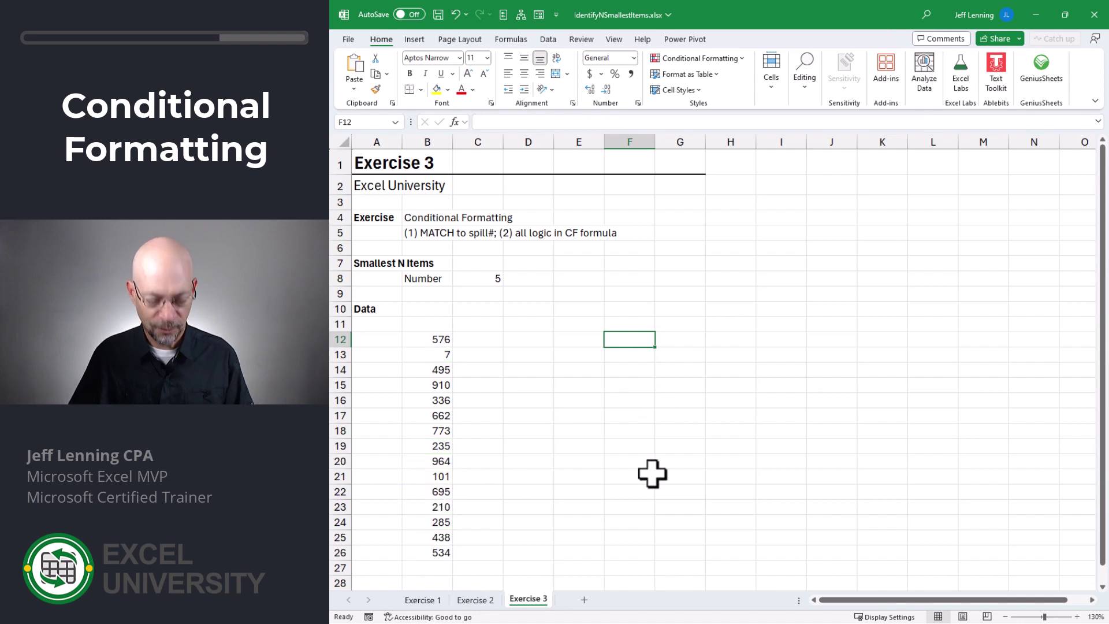
key("ctrl+z")
key("F2")
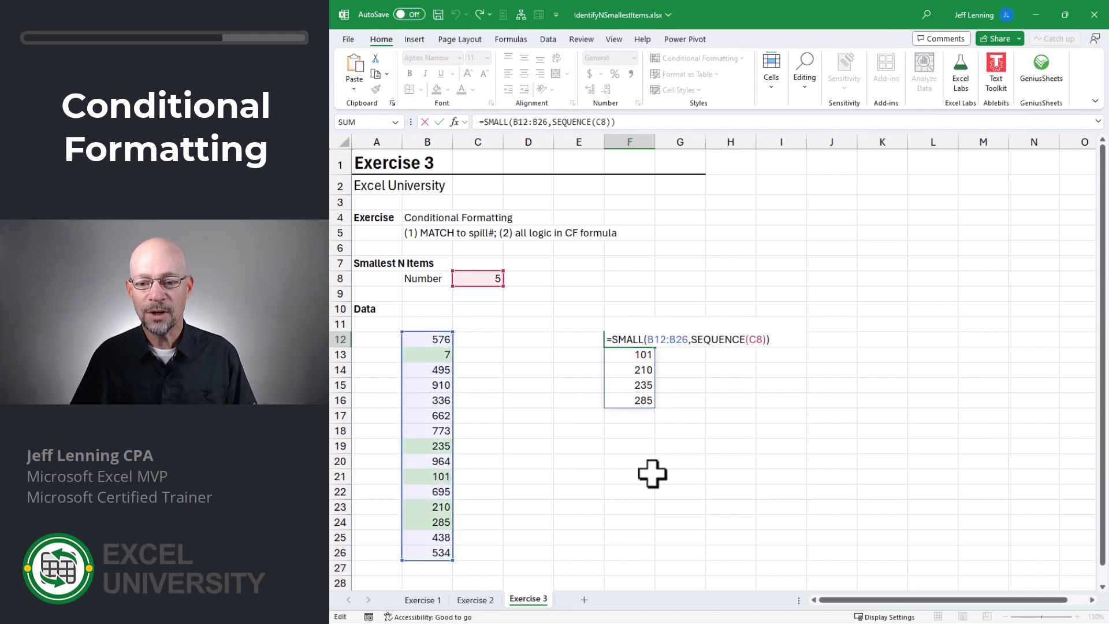
key("shift+Home")
key("ctrl+c")
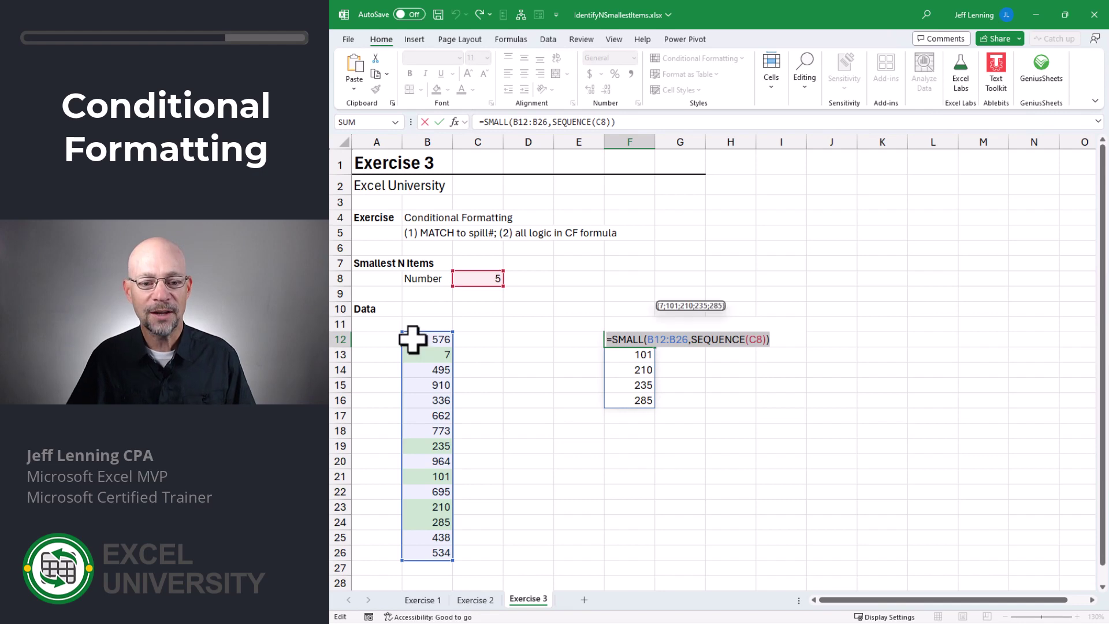
key("Escape")
- Open the green highlight rule for editing via Manage Rules
left_click(411, 339)
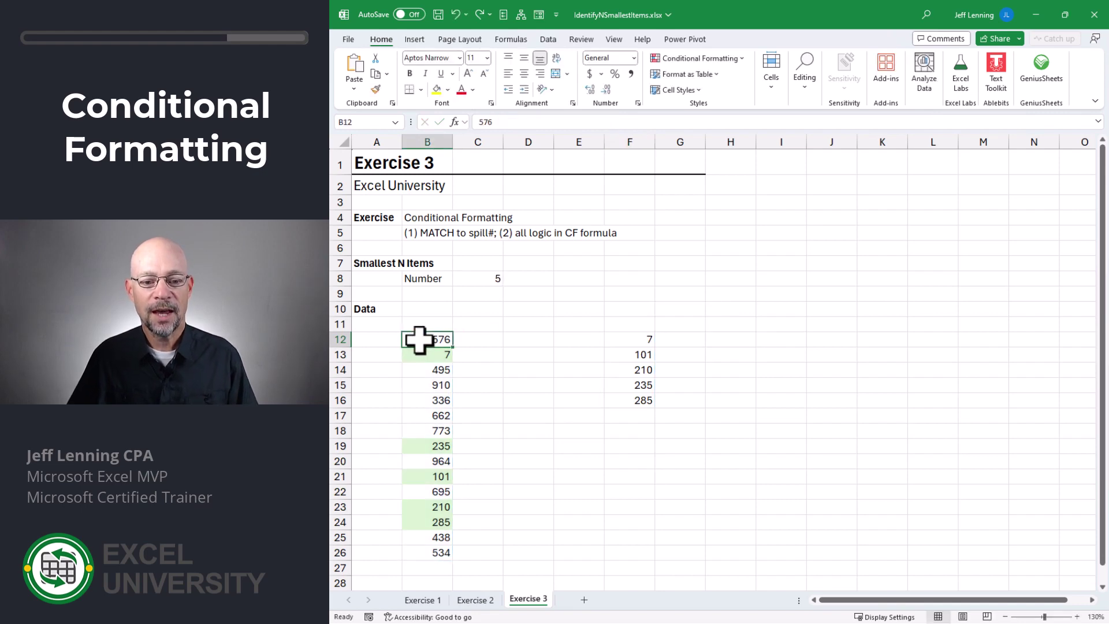
left_click(702, 58)
left_click(693, 240)
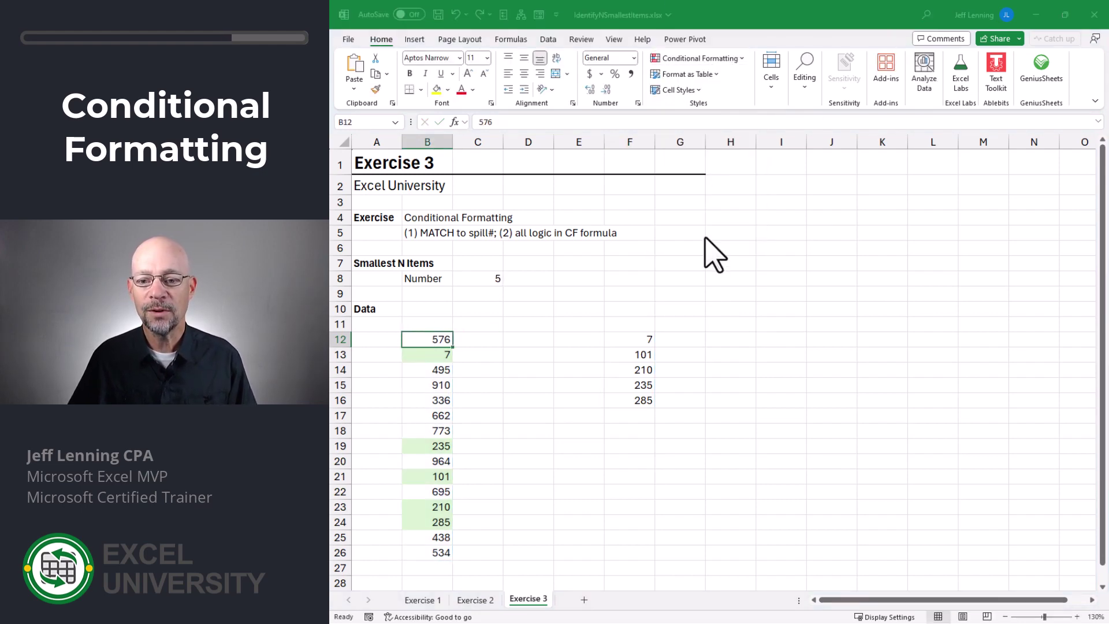
left_click(510, 147)
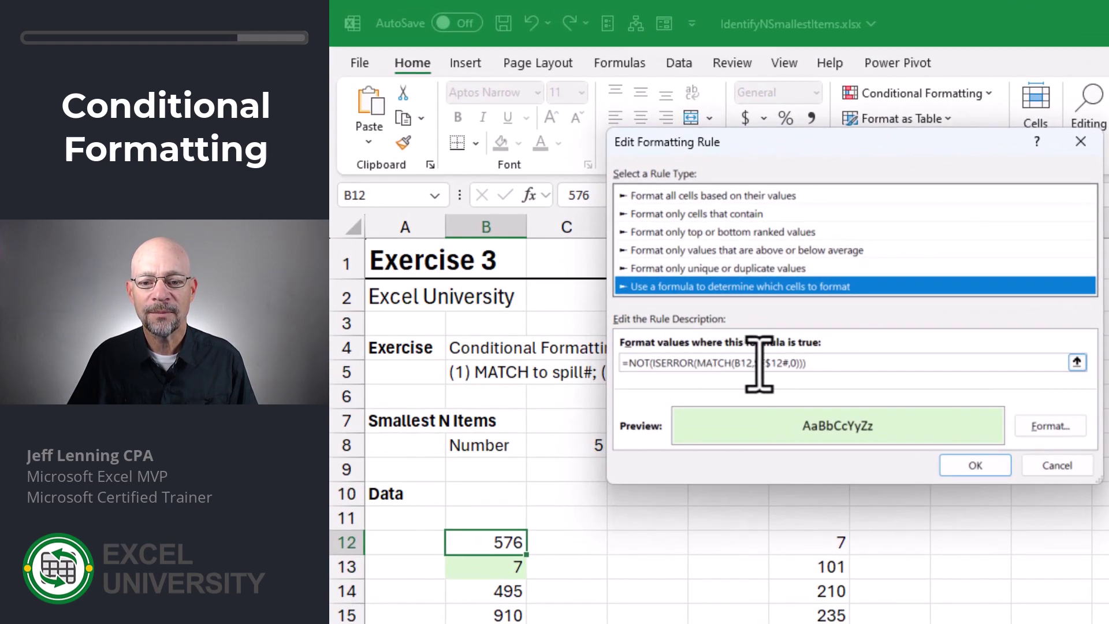
- Replace $F$12# in the rule condition with the pasted SMALL formula, removing the extra equals sign
left_click_drag(753, 363, 784, 362)
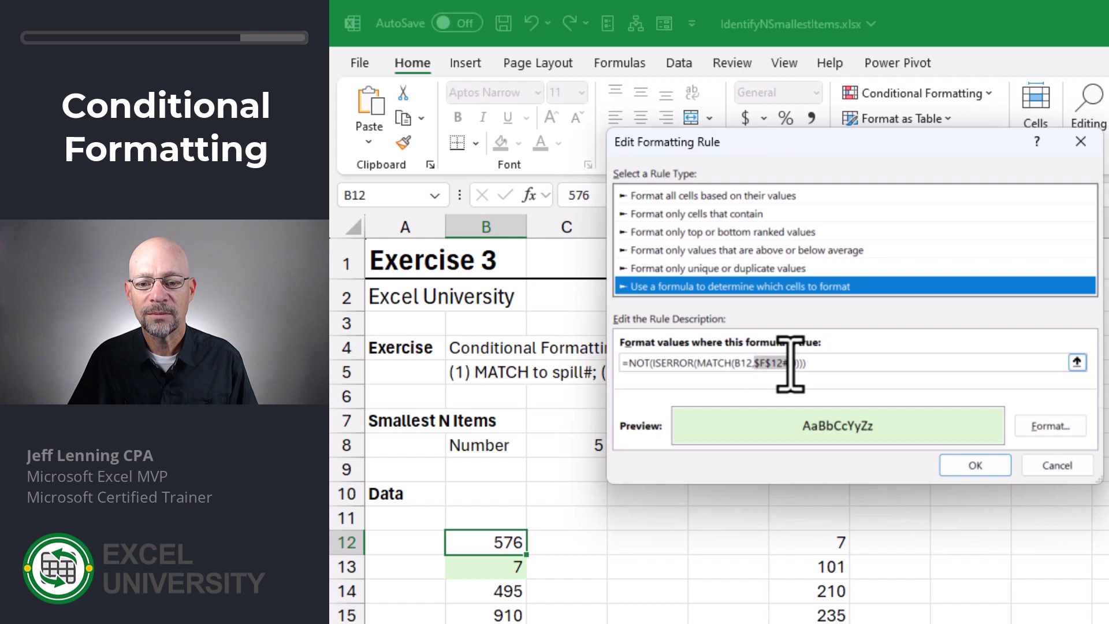
key("ctrl+v")
left_click(761, 363)
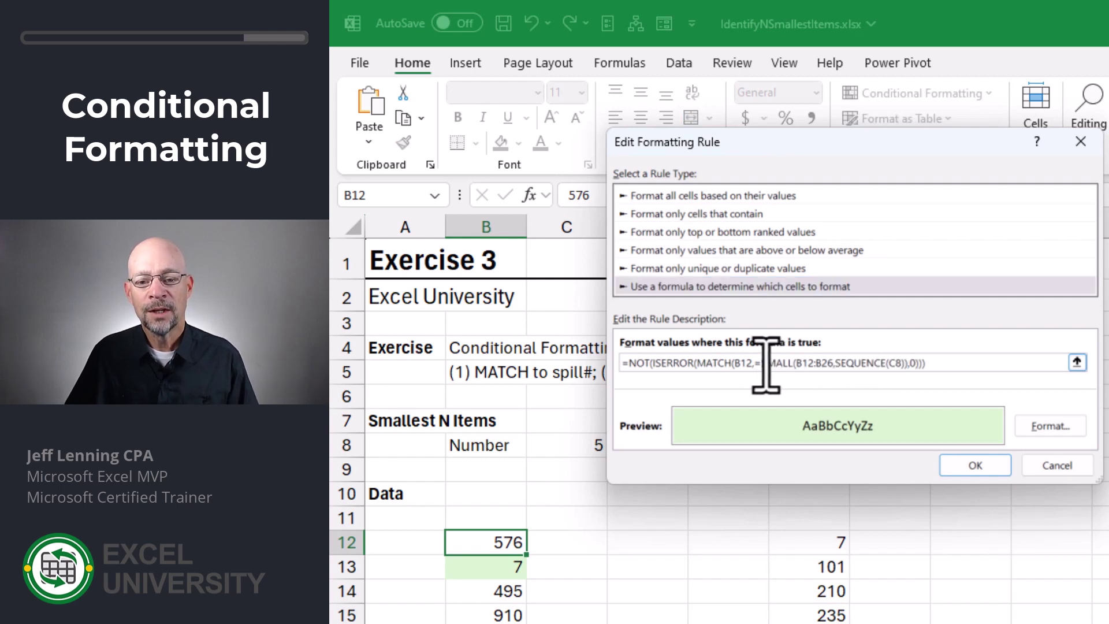
key("BackSpace")
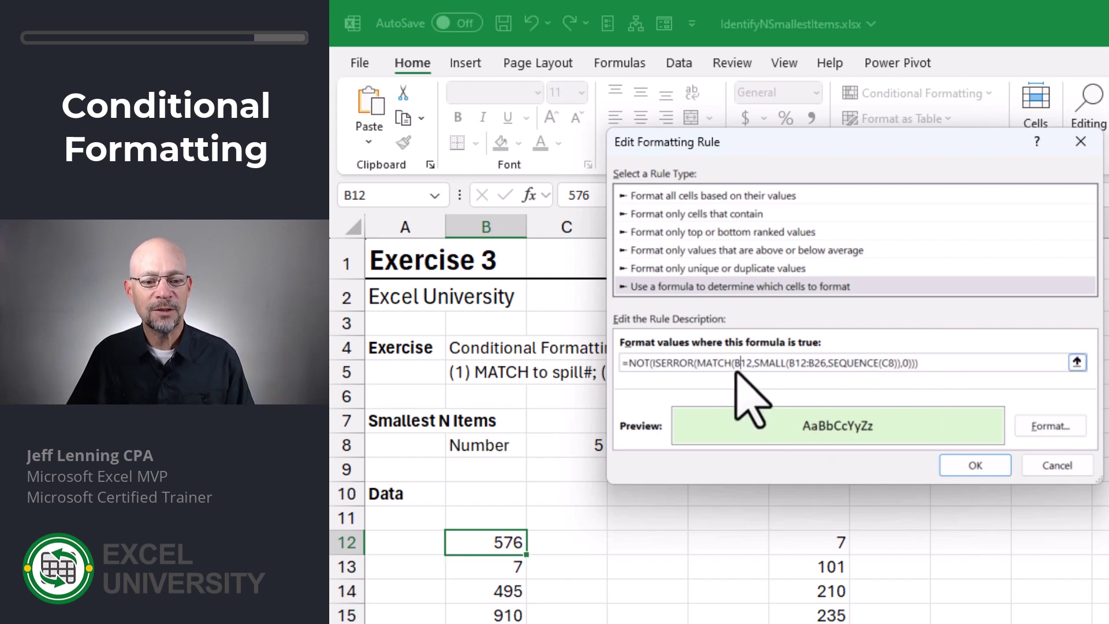
- Make the B12:B26 range and the C8 reference absolute in the rule formula
left_click(799, 365)
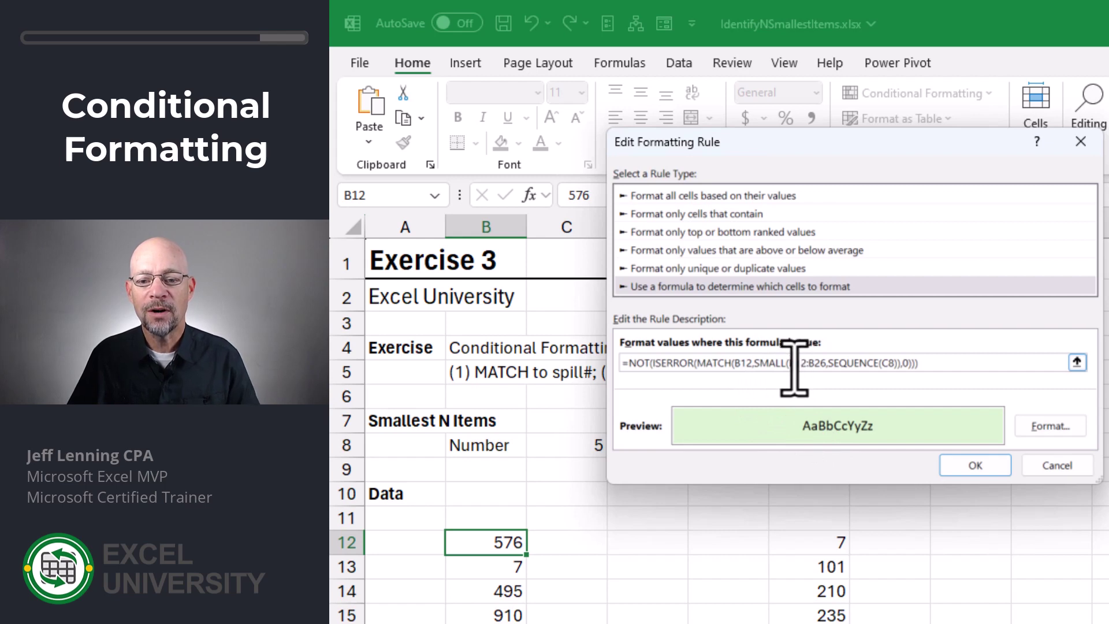
left_click_drag(790, 364, 828, 363)
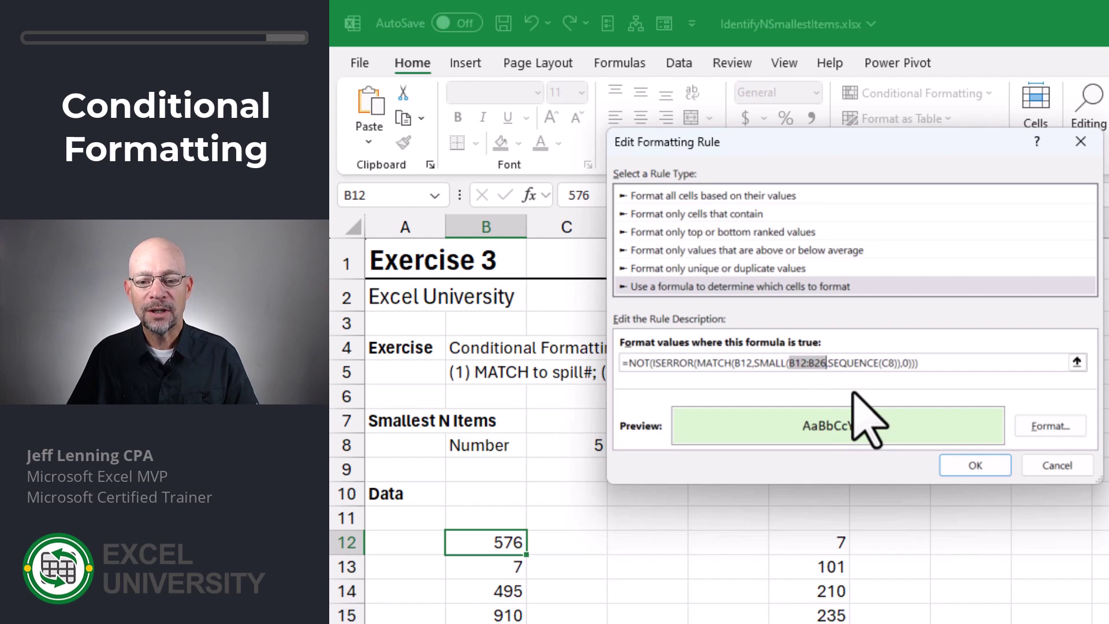
key("F4")
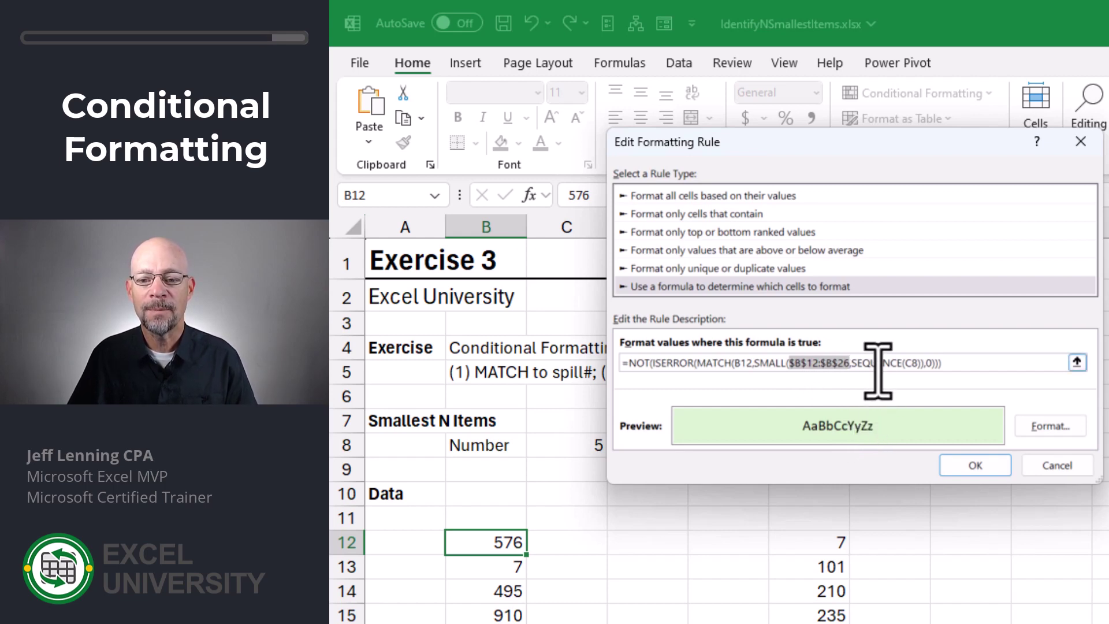
left_click(910, 363)
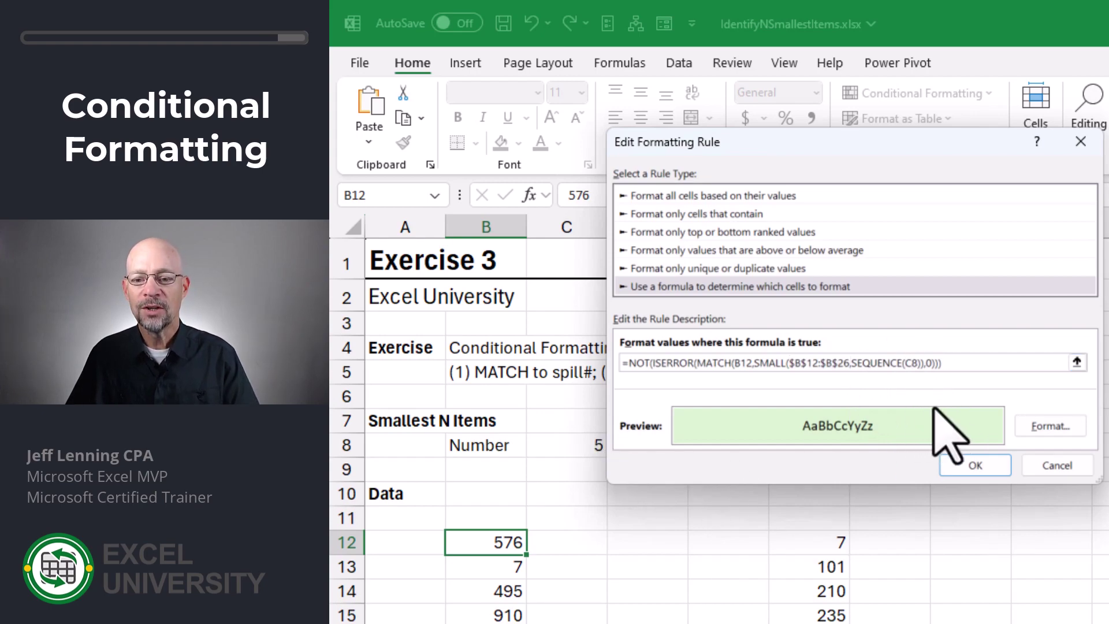
key("F4")
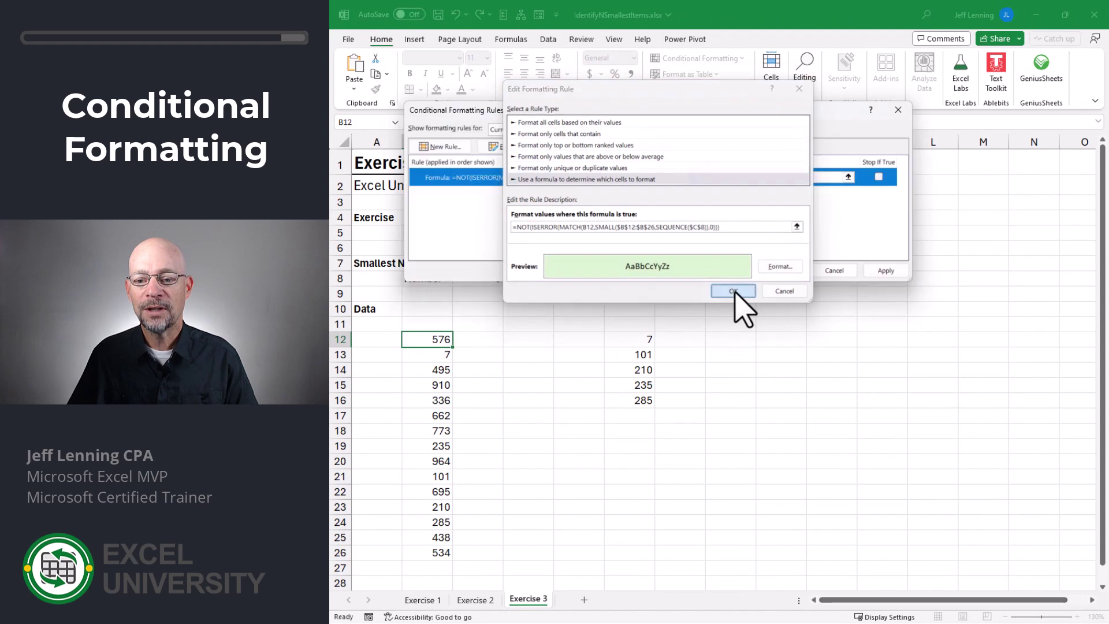
- Save and apply the edited rule, then delete the F12 helper list
left_click(734, 290)
left_click(884, 271)
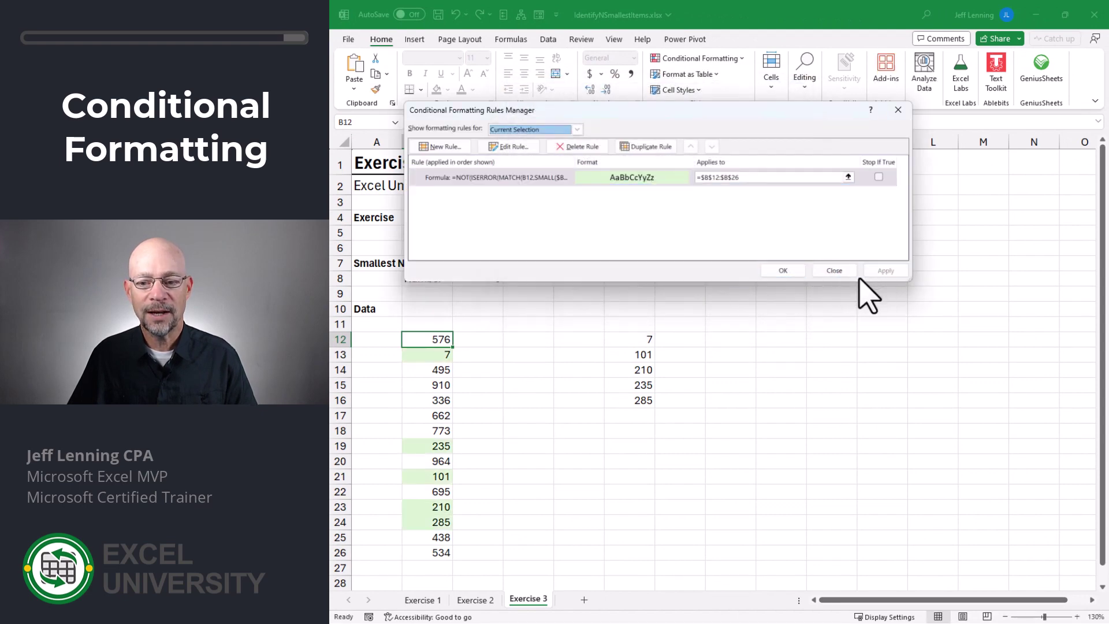
left_click(783, 270)
left_click(642, 339)
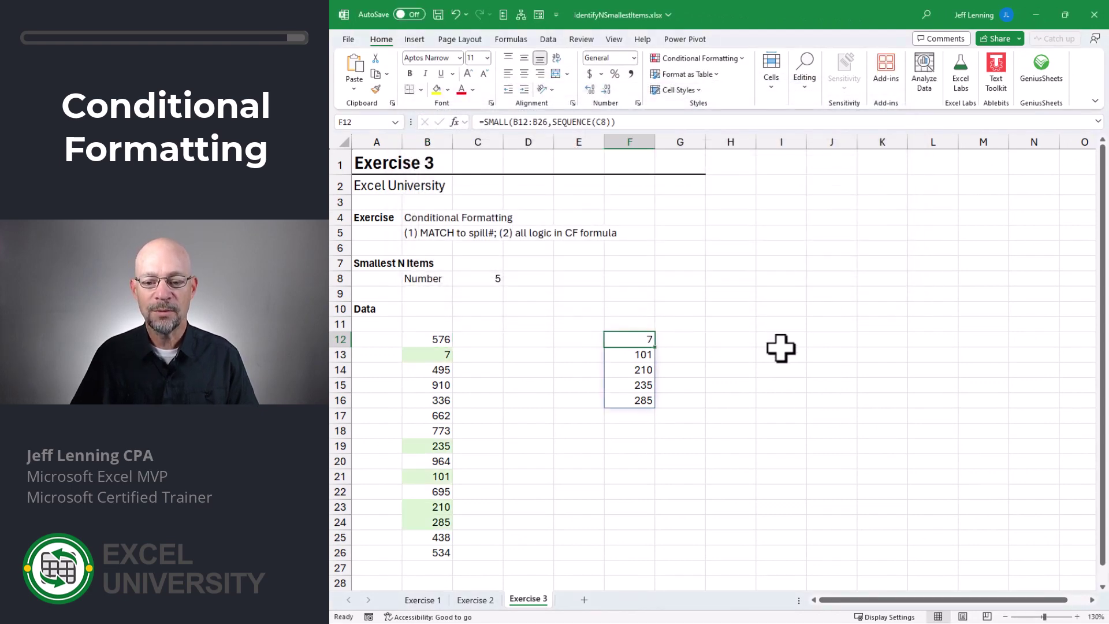
key("Delete")
- Test the highlight by setting Number in C8 to 1, 3, then back to 5
left_click(494, 282)
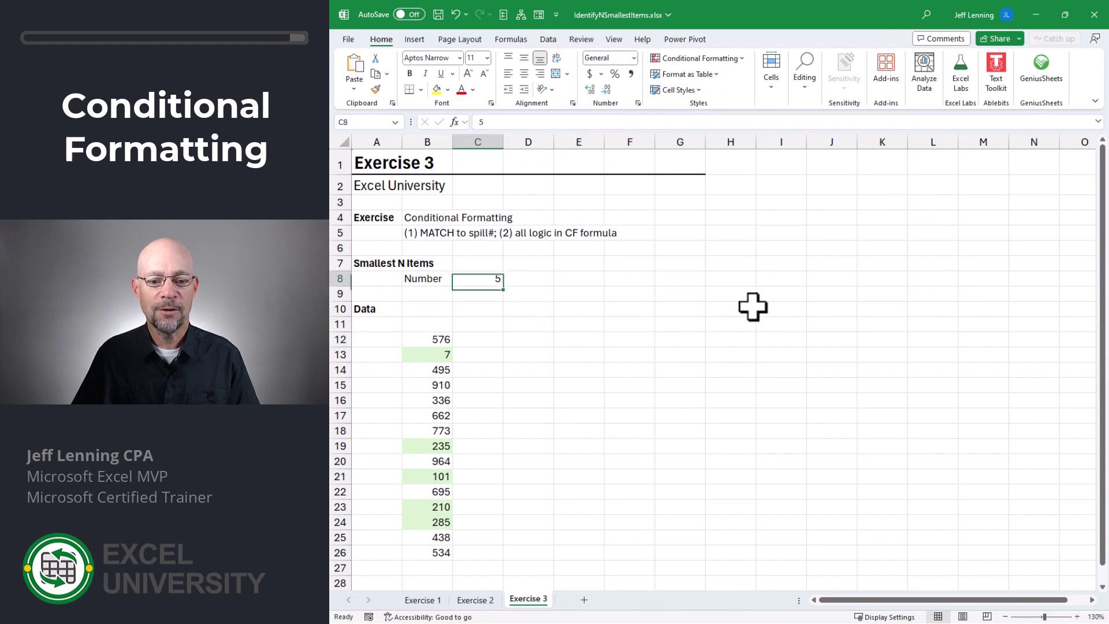
type("1")
key("Return")
key("Up")
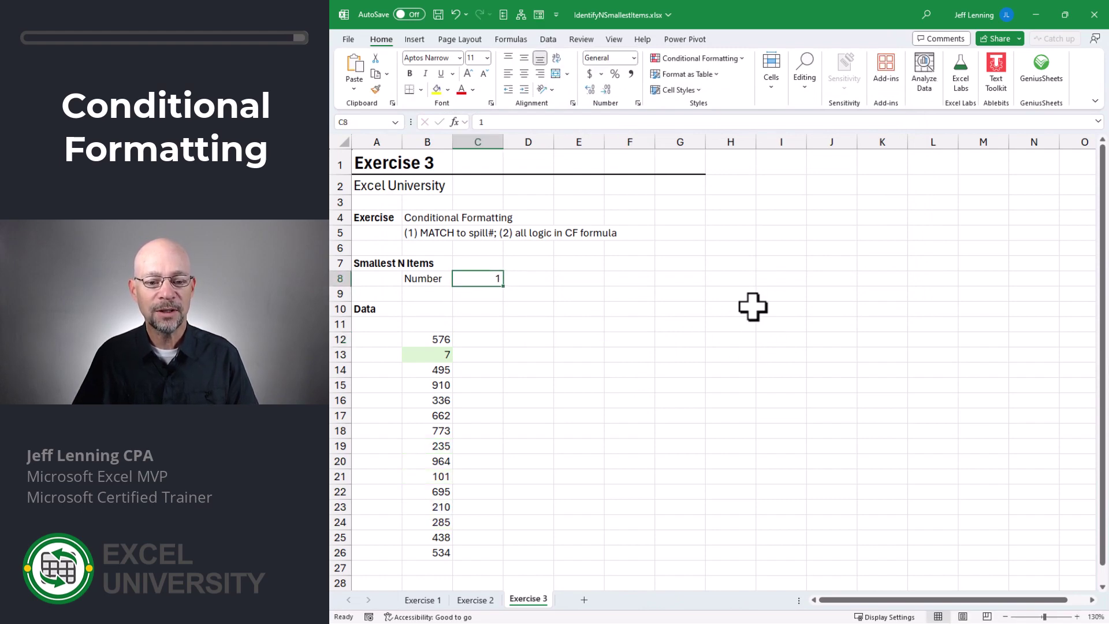
key("BackSpace")
type("3")
key("Return")
key("Up")
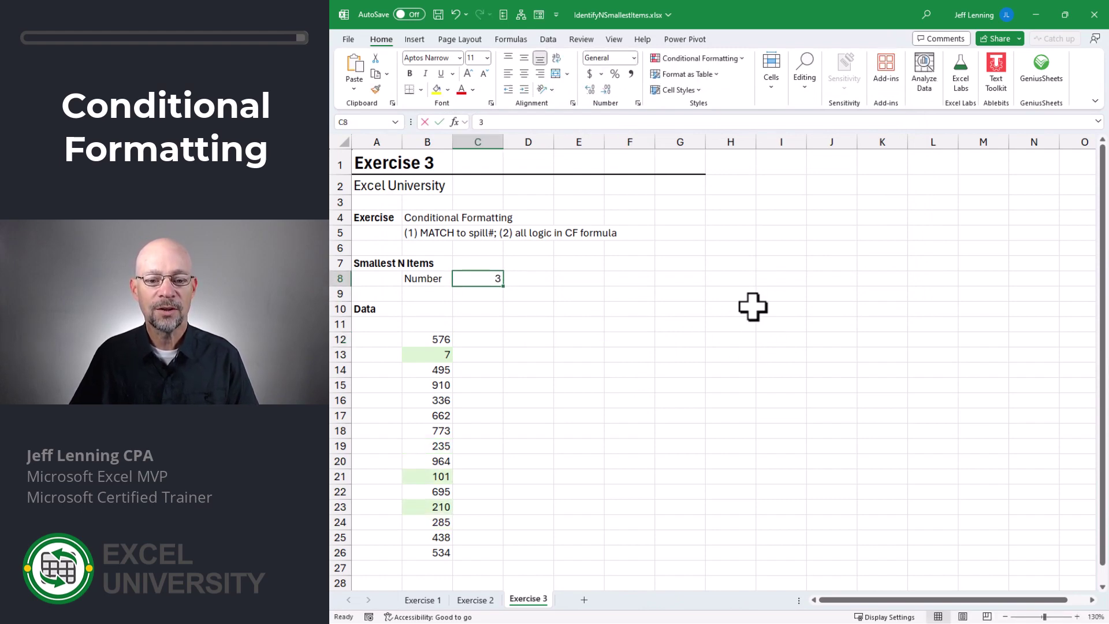
type("5")
key("Return")
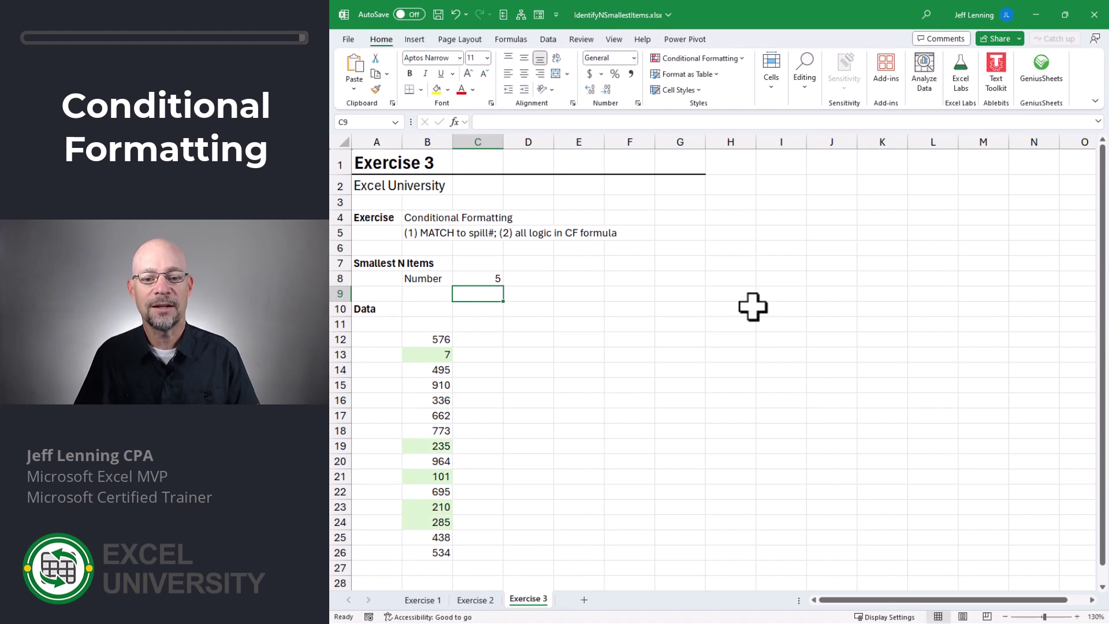